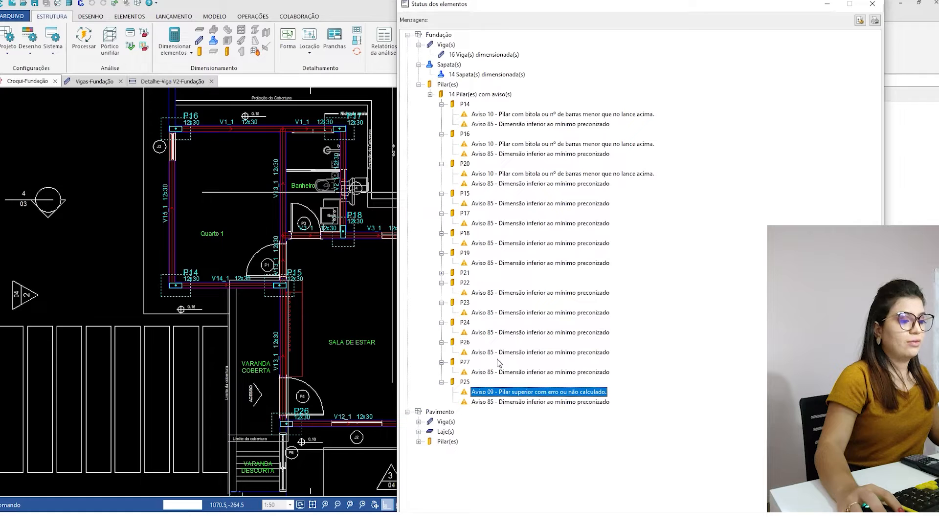
- Set the element status list aside and locate column P25 on the Fundação sketch
left_click(827, 4)
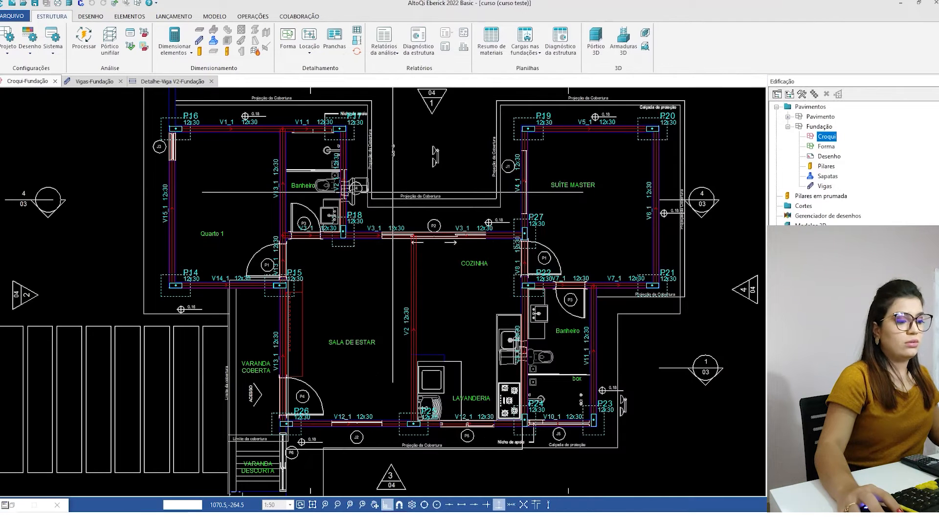
scroll(440, 464, "up", 4)
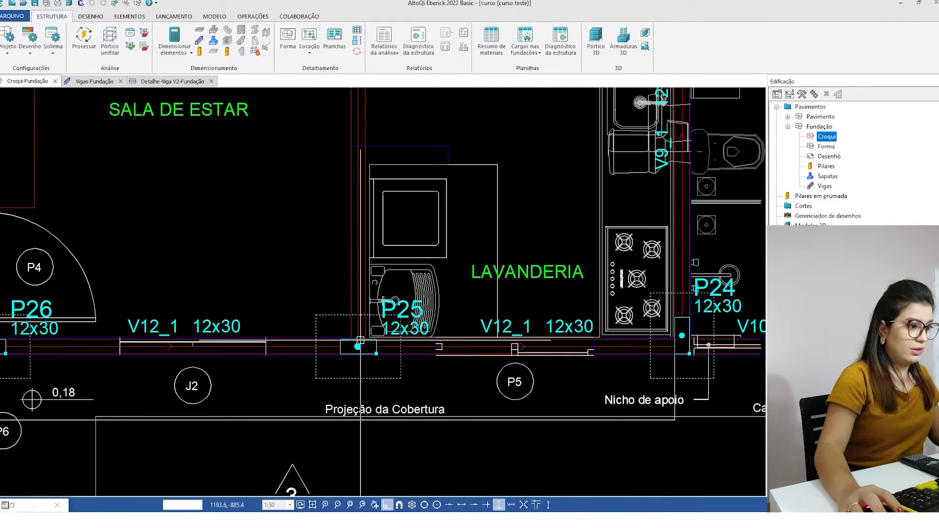
scroll(418, 313, "down", 5)
scroll(381, 412, "up", 4)
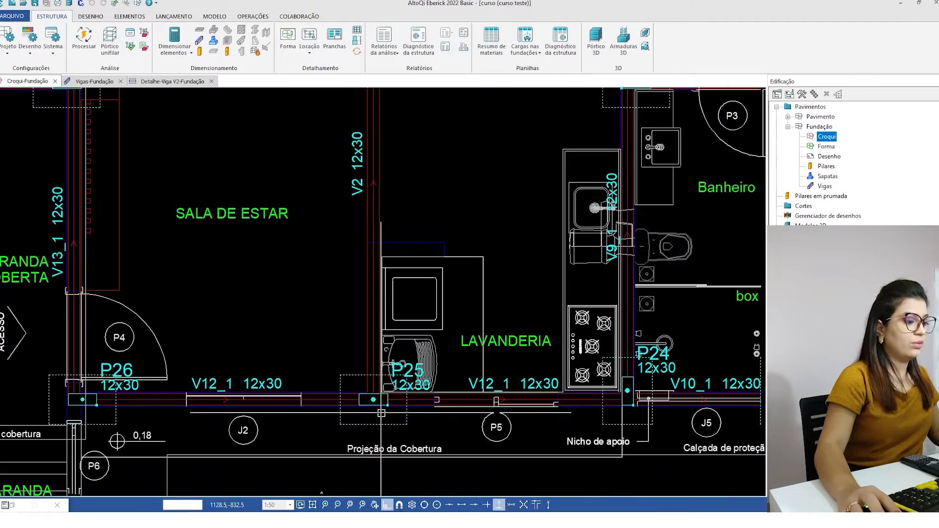
scroll(381, 412, "up", 2)
scroll(442, 403, "down", 4)
- Open the Pilares em prumada table at column P25, open the Fundação columns table, and expand the Pavimento floor
left_click(809, 196)
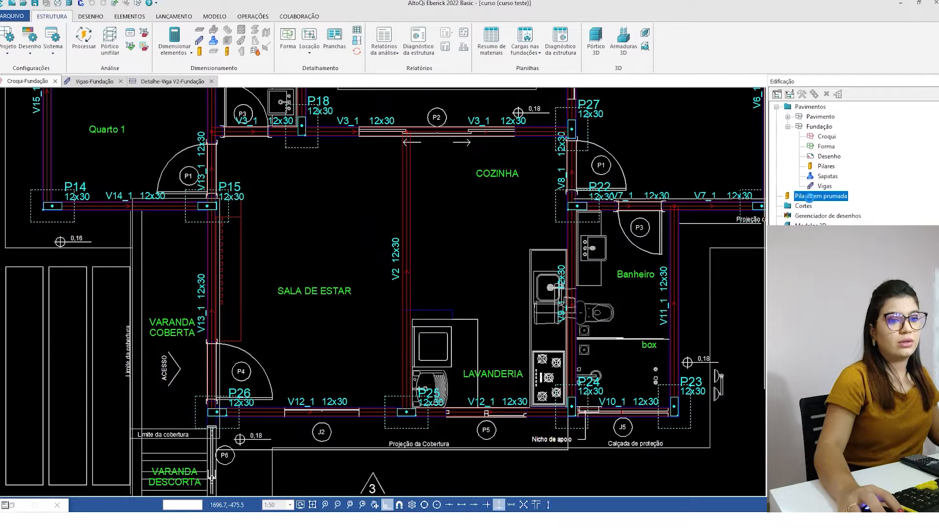
left_click(37, 203)
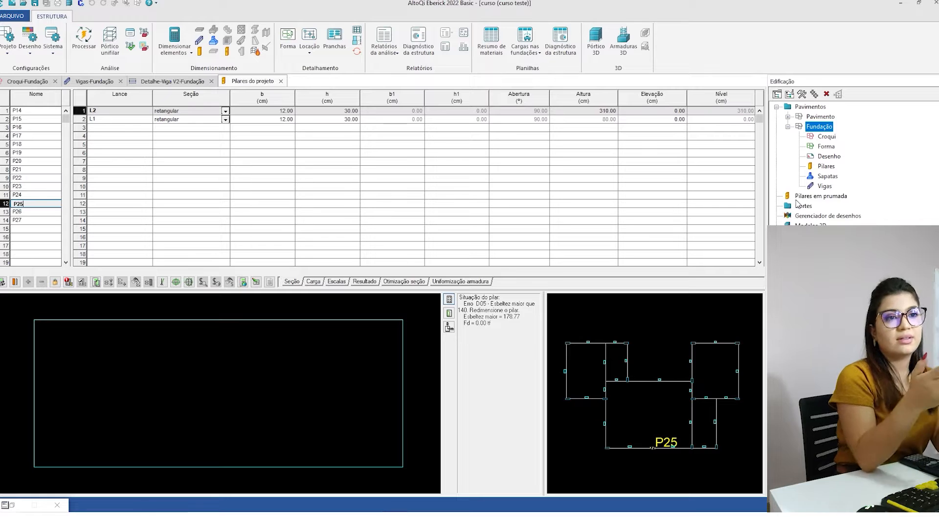
left_click(832, 169)
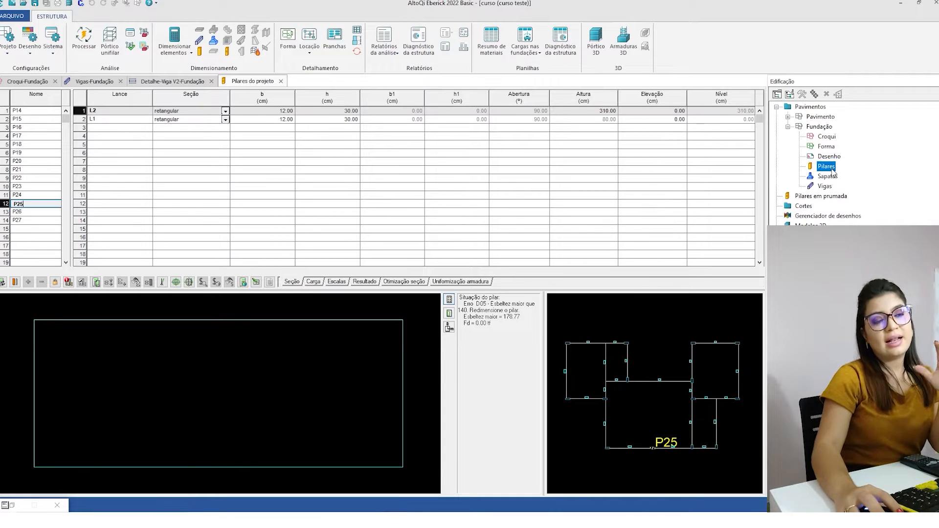
left_click(788, 118)
left_click(826, 167)
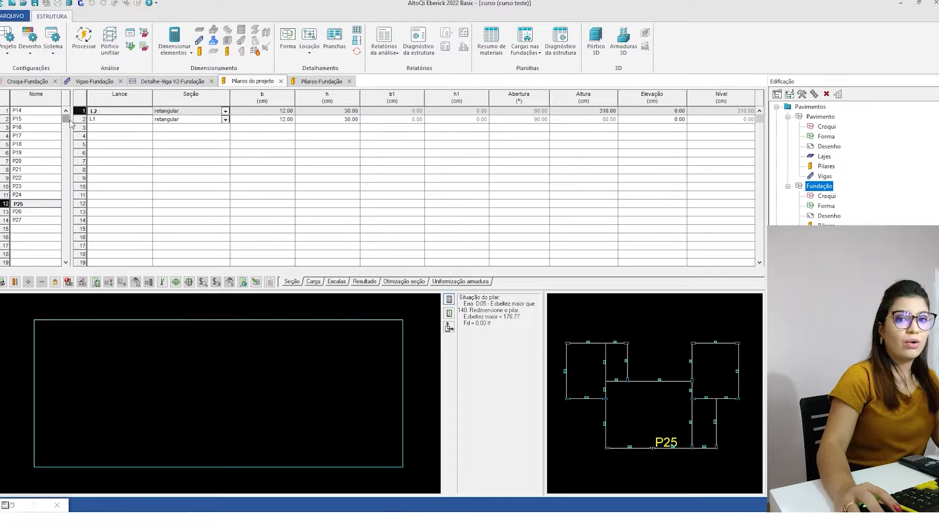
- Compare the design status of column P25's L1 and L2 segments in the project columns table
left_click(119, 120)
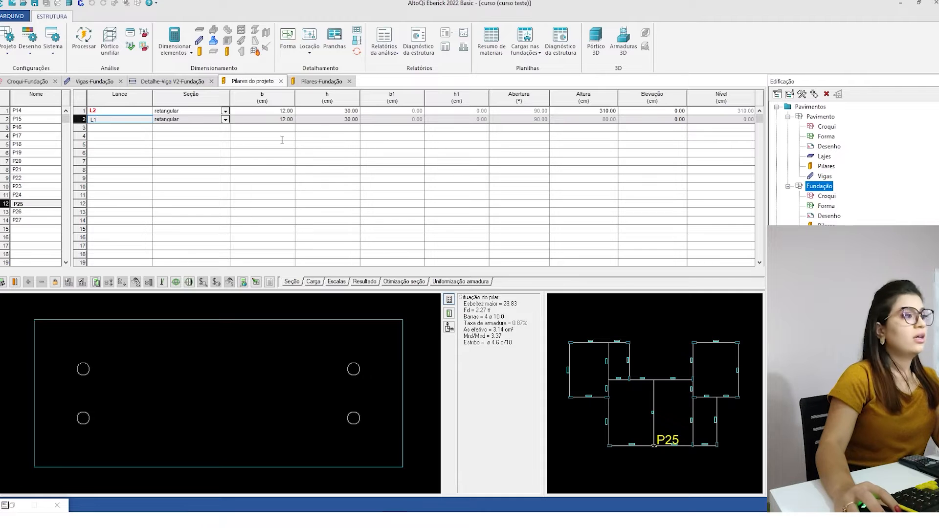
left_click(131, 112)
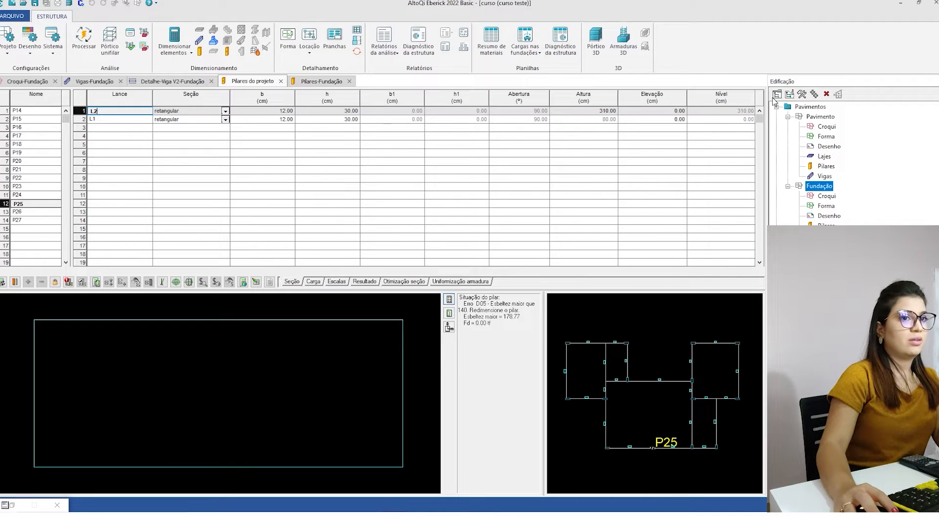
left_click(93, 120)
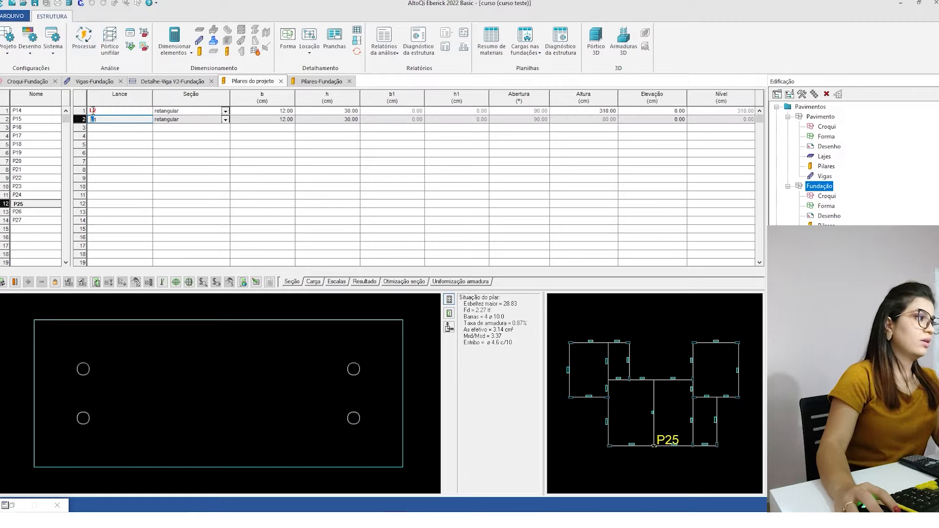
left_click(93, 110)
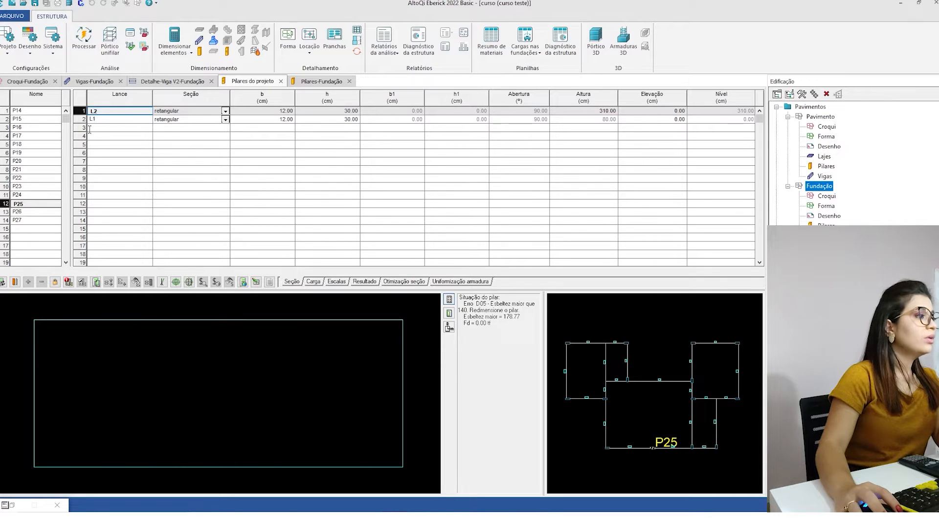
left_click(100, 120)
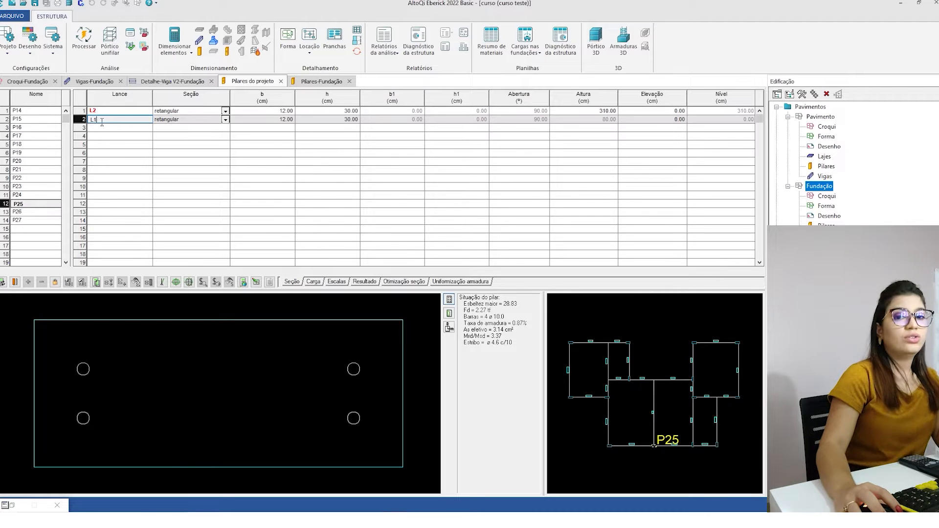
left_click(96, 111)
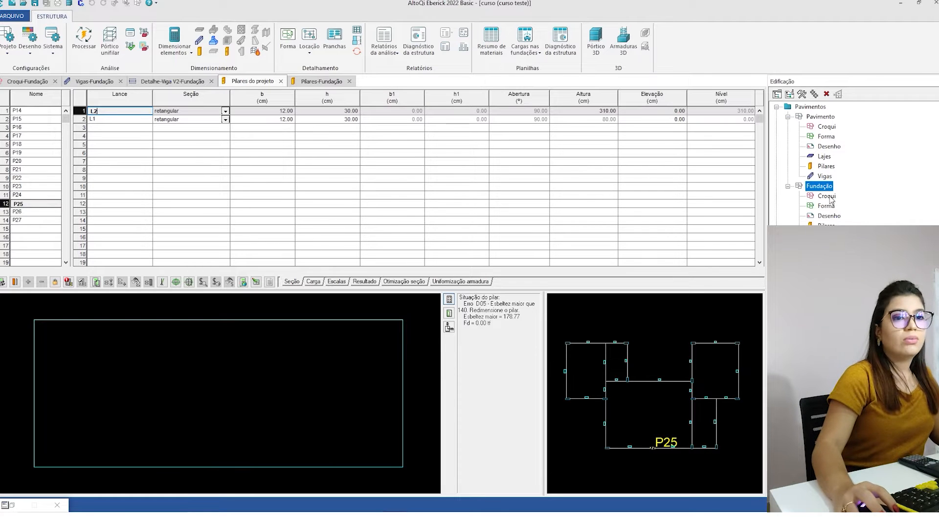
- Open the Pavimento sketch and start a new rectangular 12x35 beam named V16, accepting its proposed properties
double_click(826, 126)
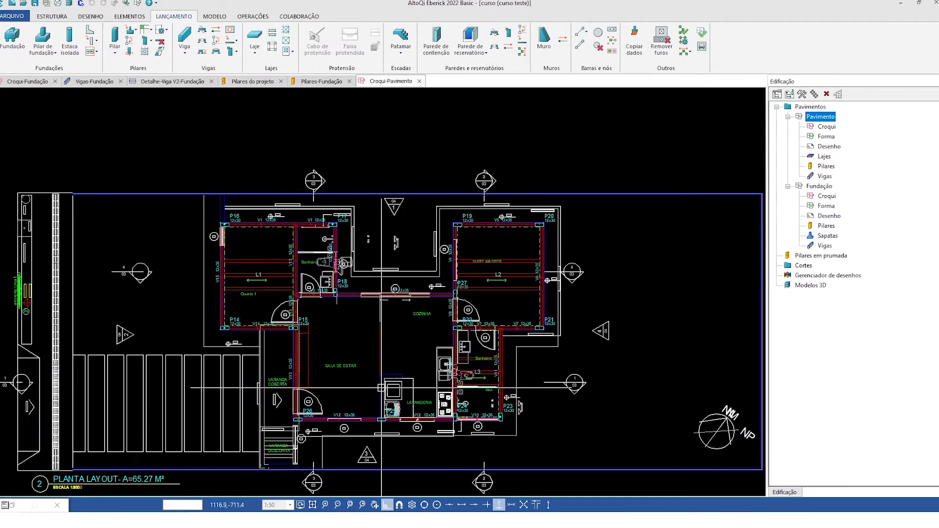
type("v")
key("Return")
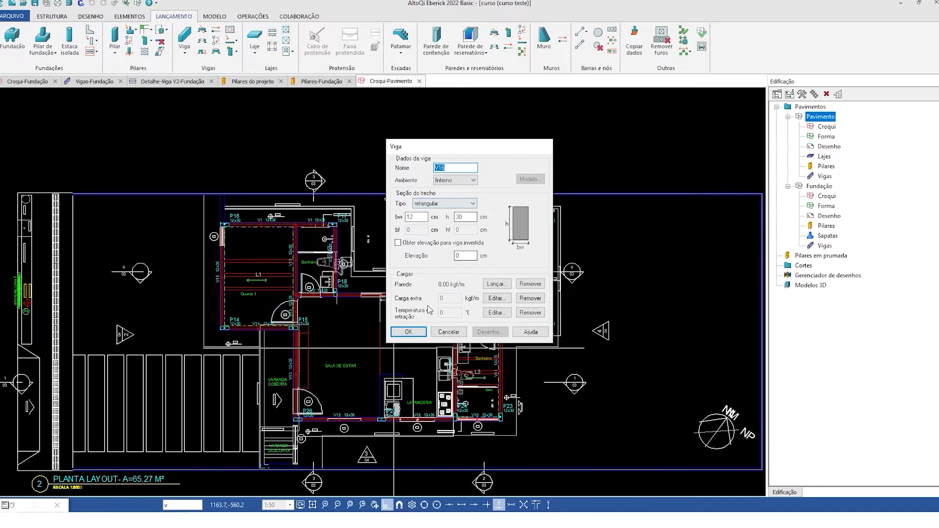
left_click(408, 332)
- Draw the beam from the centre of column P25 perpendicular to the axis of beam V3
scroll(426, 296, "up", 8)
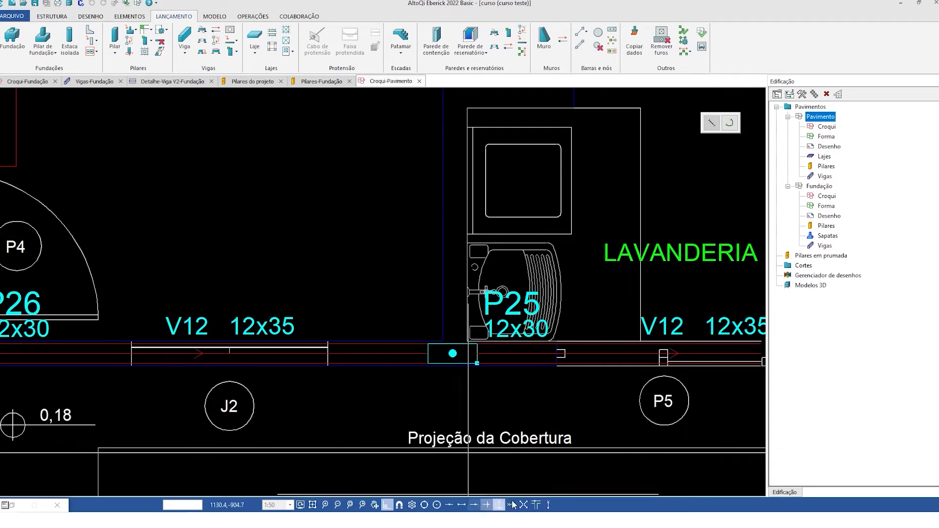
left_click(454, 353)
scroll(449, 355, "down", 6)
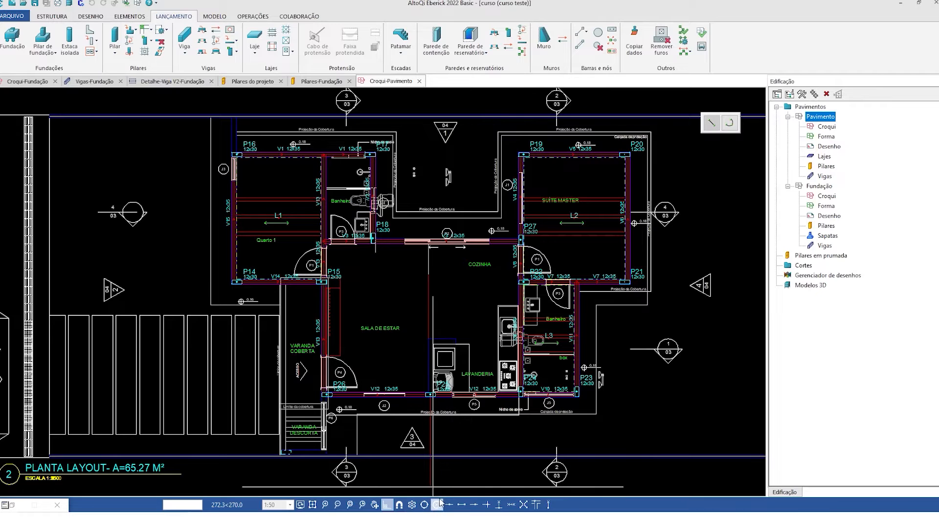
scroll(430, 413, "up", 5)
scroll(423, 407, "down", 3)
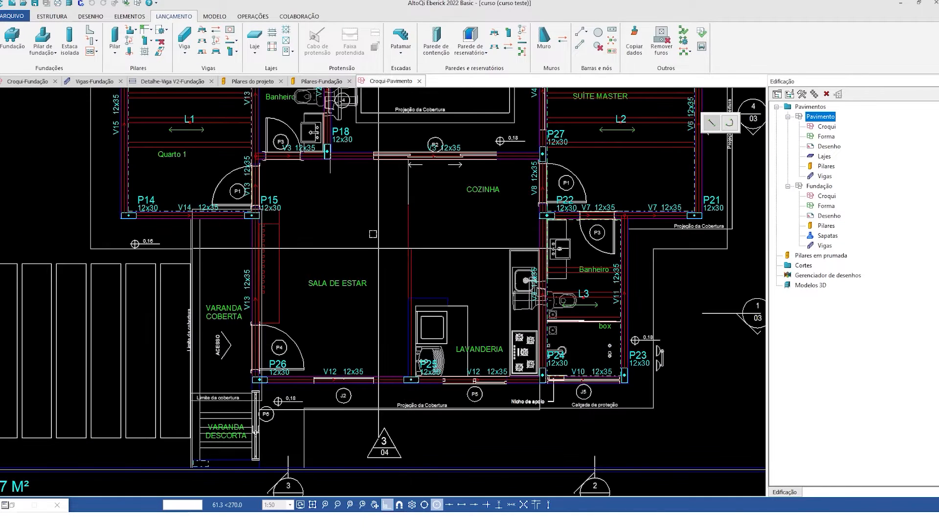
scroll(403, 162, "up", 3)
scroll(417, 168, "up", 2)
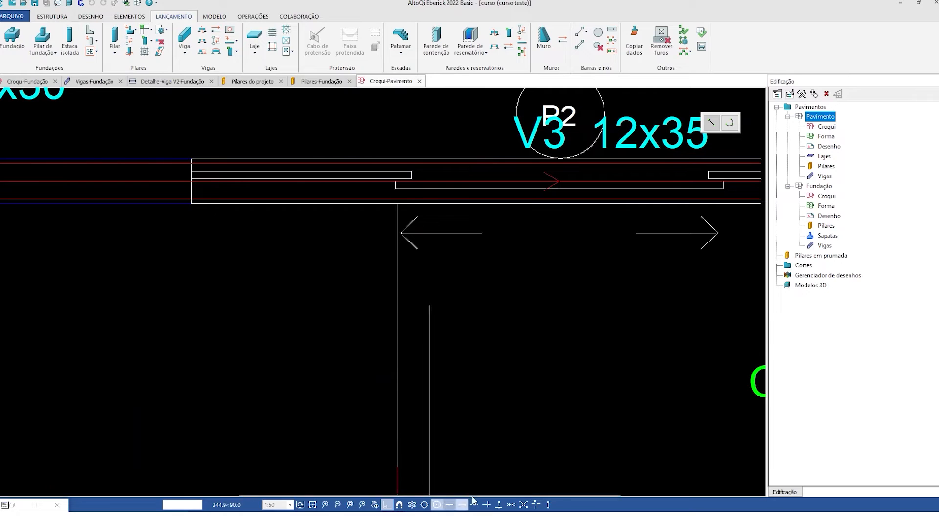
left_click(498, 505)
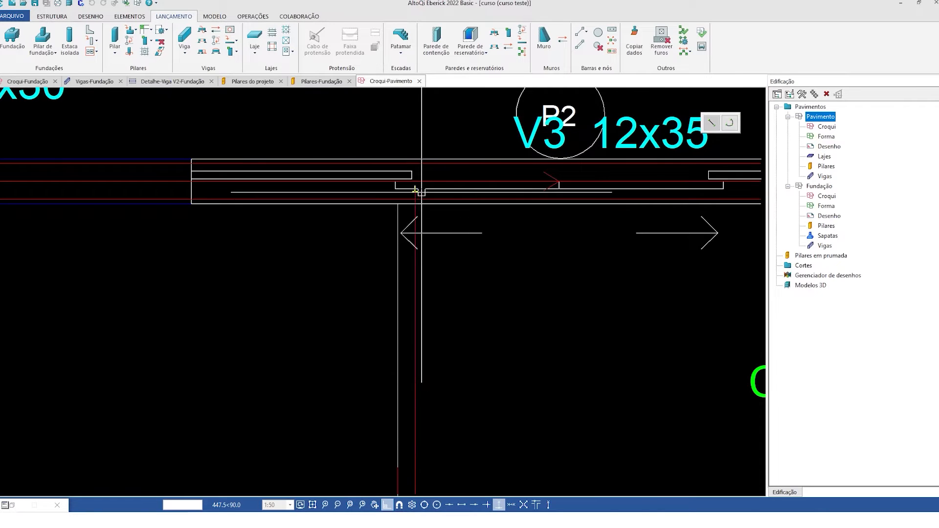
scroll(419, 188, "up", 3)
scroll(452, 241, "down", 4)
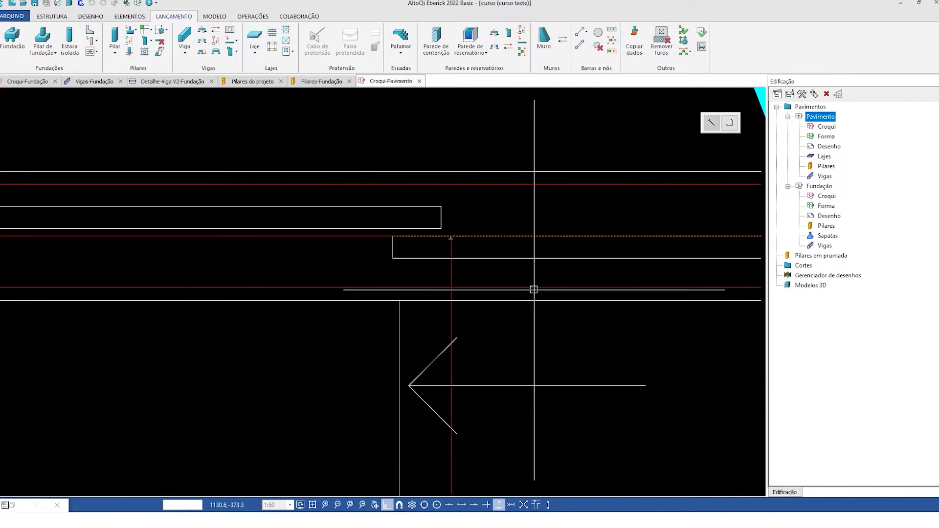
scroll(433, 210, "down", 6)
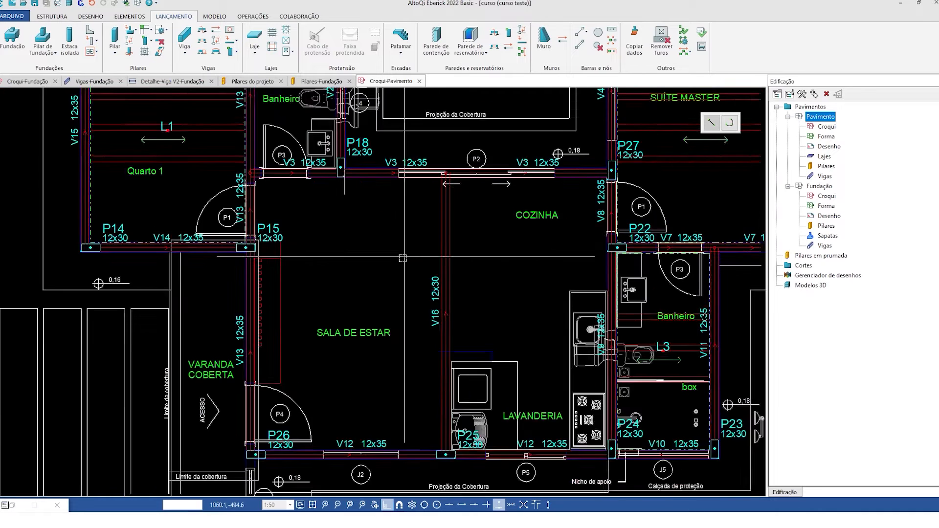
middle_click_drag(456, 280, 419, 293)
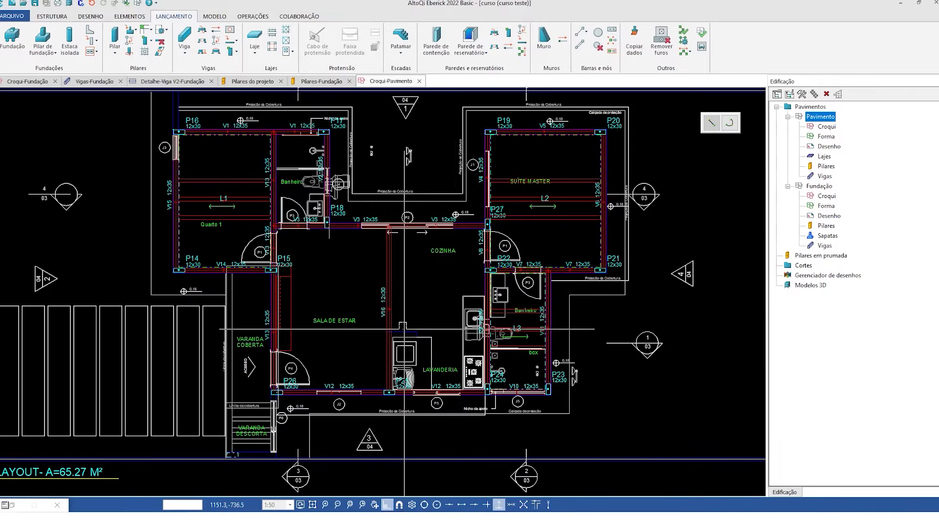
- Return to the Pilares em prumada table and reprocess the structure with linear static analysis, dimensioning all elements
left_click(816, 254)
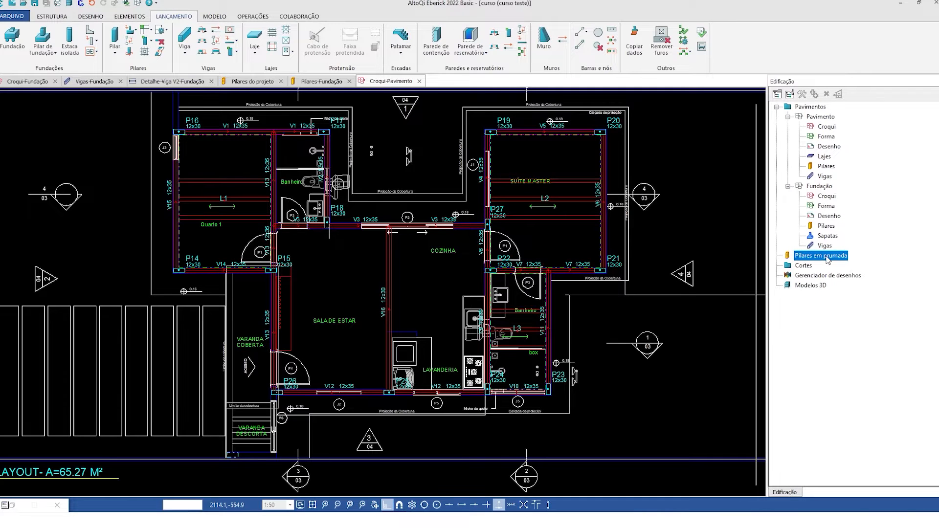
double_click(827, 258)
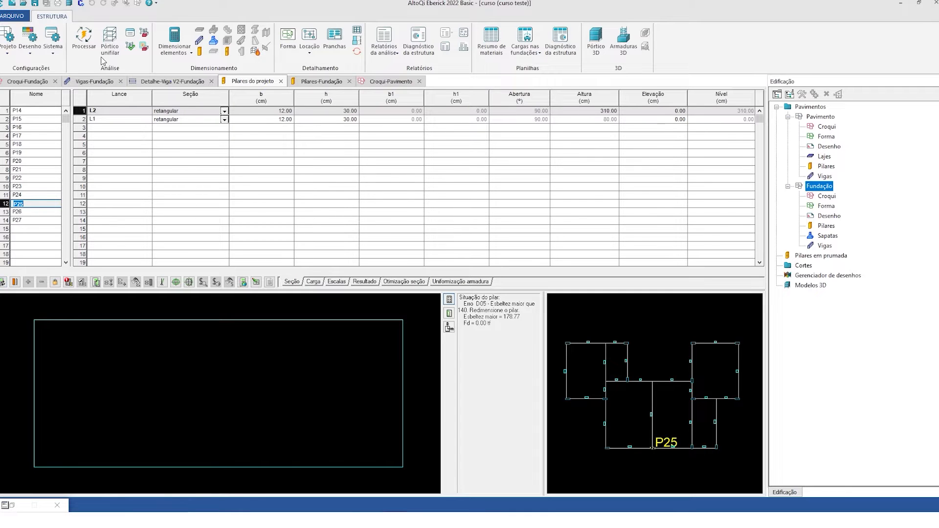
left_click(88, 47)
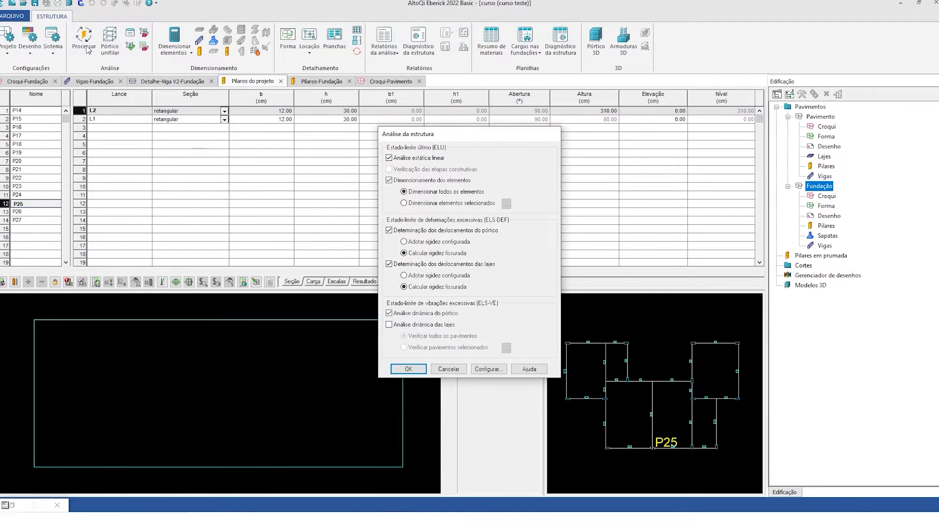
left_click(407, 368)
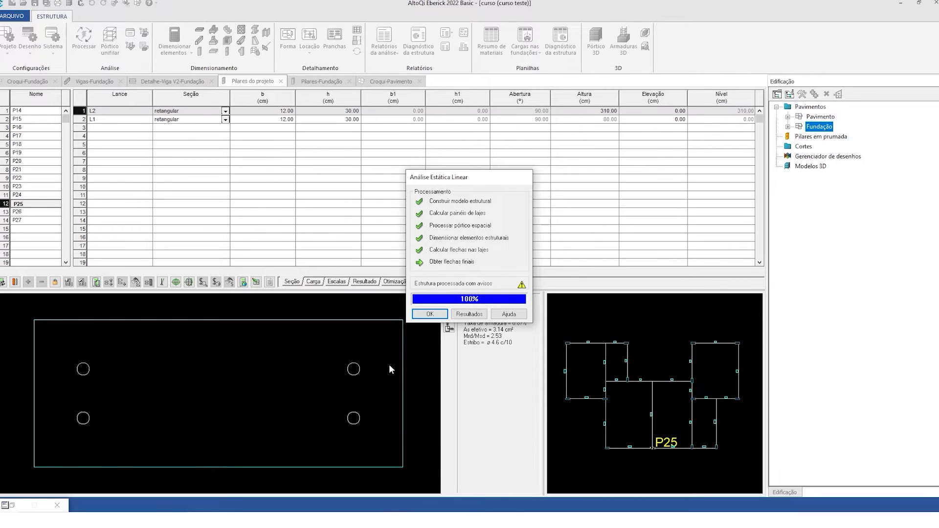
left_click(430, 315)
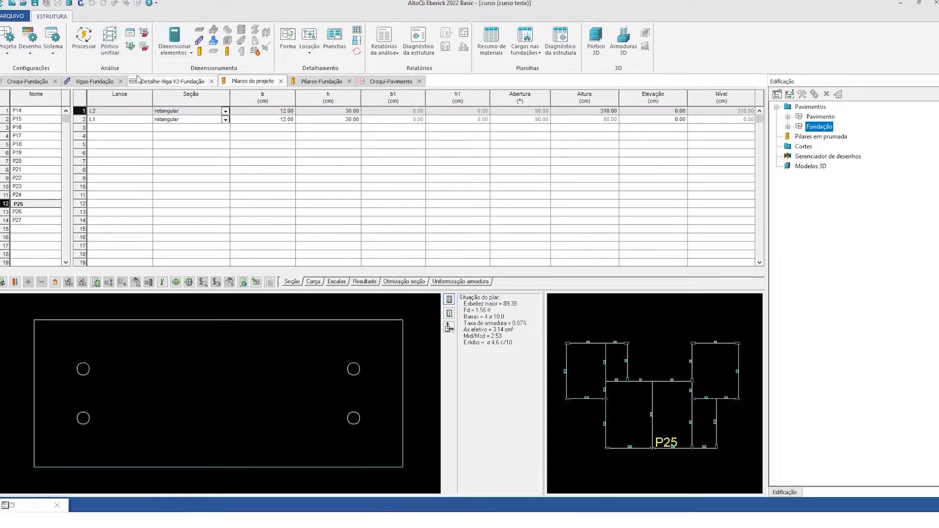
- Check the recalculated design status of column P25's L2 segment and of the columns above it up to P17
left_click(108, 111)
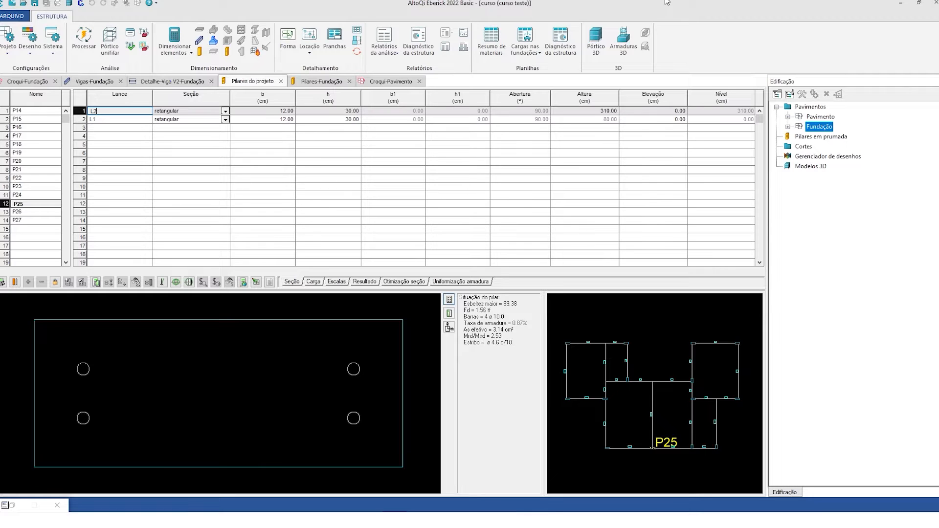
left_click(42, 204)
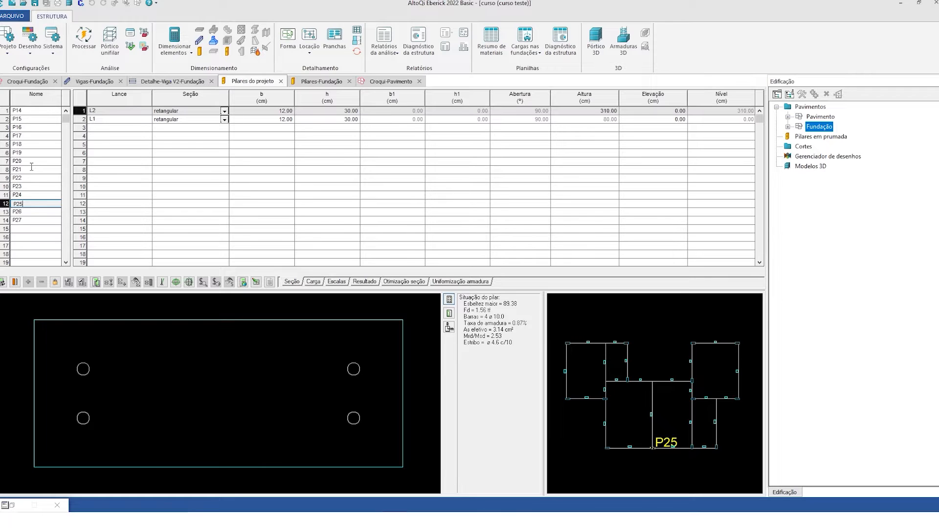
key("Up")
key("Up")
key("Up")
key("Up")
key("Up")
key("Up")
key("Up")
key("Up")
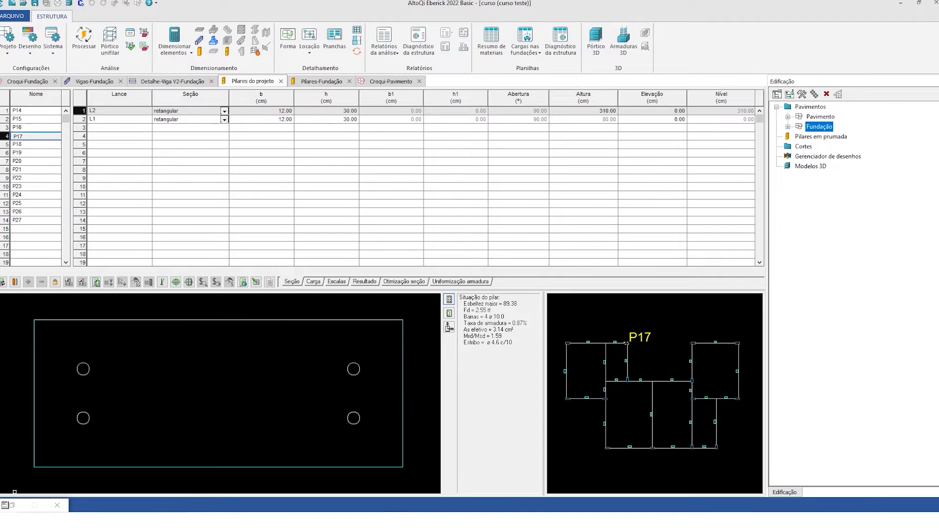
- Review the element status messages for the Pavimento beams with warnings: V2, V3, V12 and V13
left_click(13, 505)
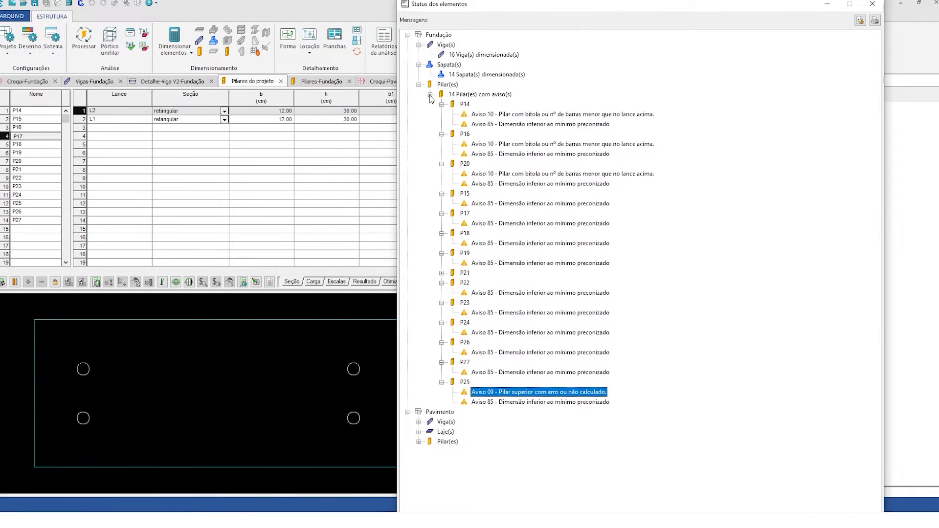
left_click(430, 94)
left_click(419, 114)
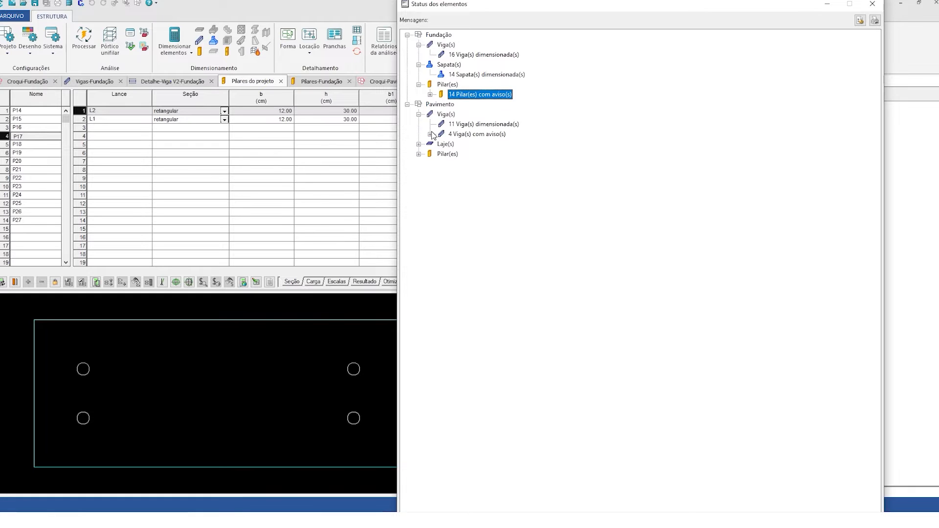
left_click(430, 134)
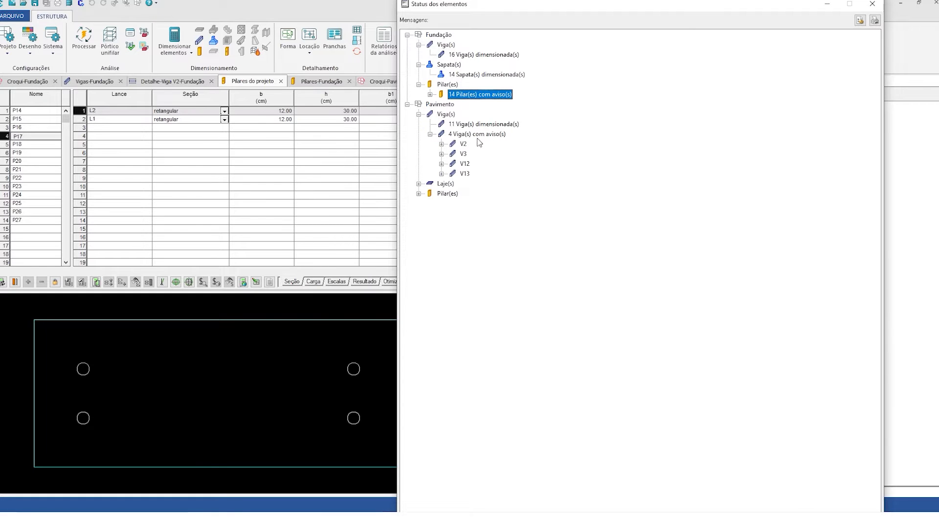
left_click(442, 144)
left_click(442, 164)
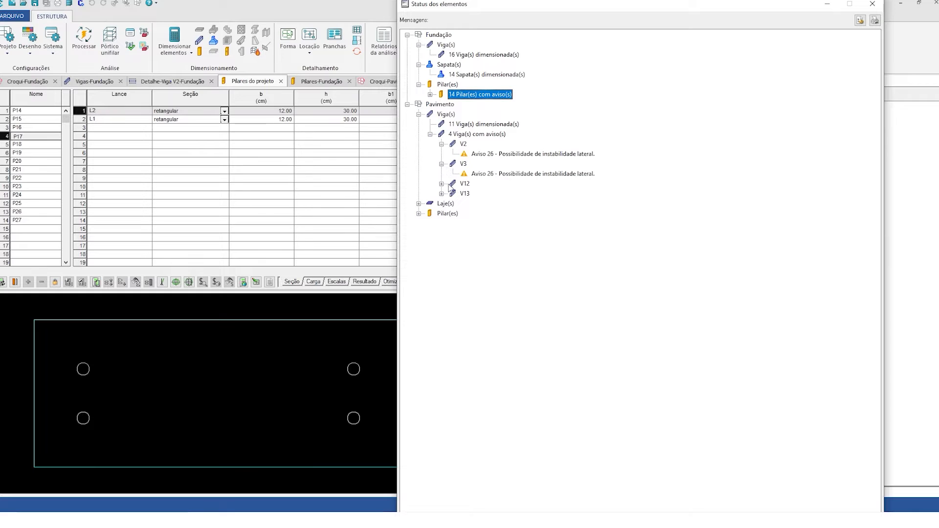
left_click(443, 194)
left_click(442, 194)
left_click(442, 184)
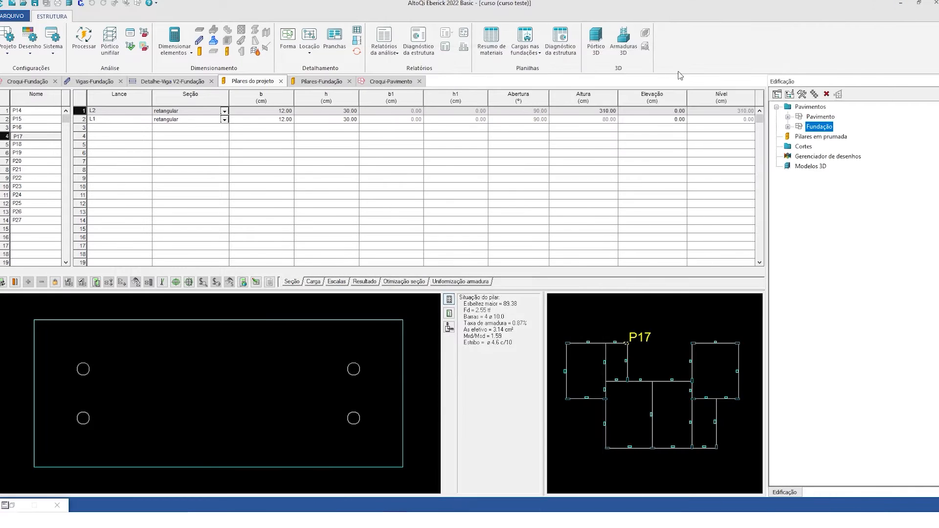
left_click(826, 4)
- Open the Pavimento beam table and display the beams' section dimensions
left_click(788, 116)
left_click(823, 176)
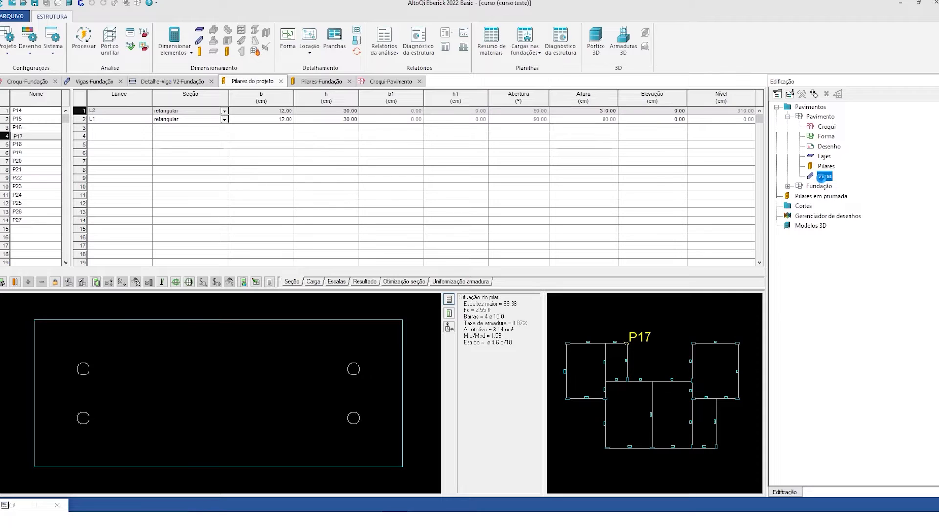
double_click(824, 176)
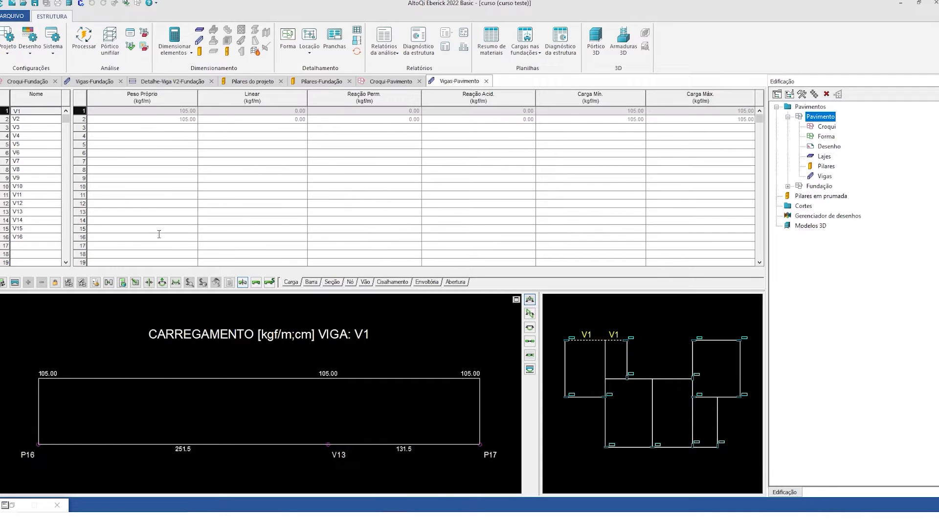
left_click(336, 284)
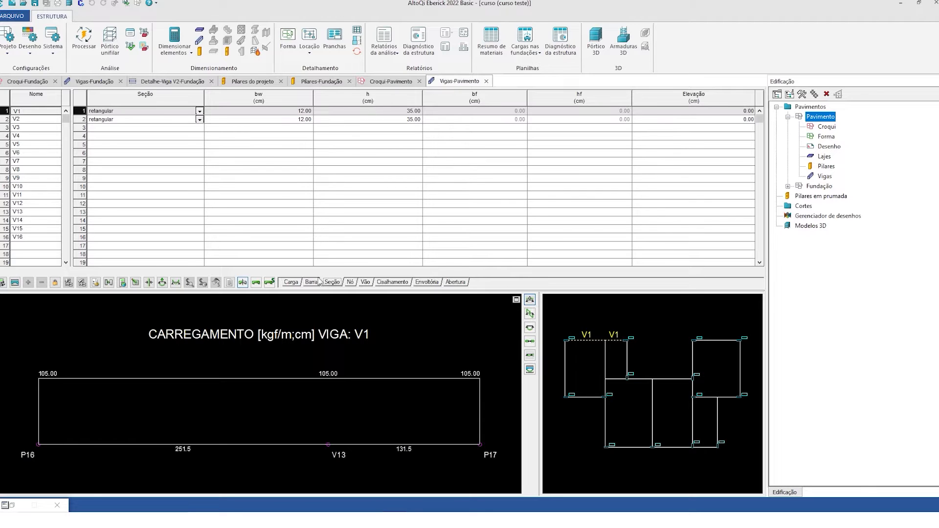
- Generate the 3D frame model and examine the Pavimento beams, slabs and columns from several angles
left_click(67, 5)
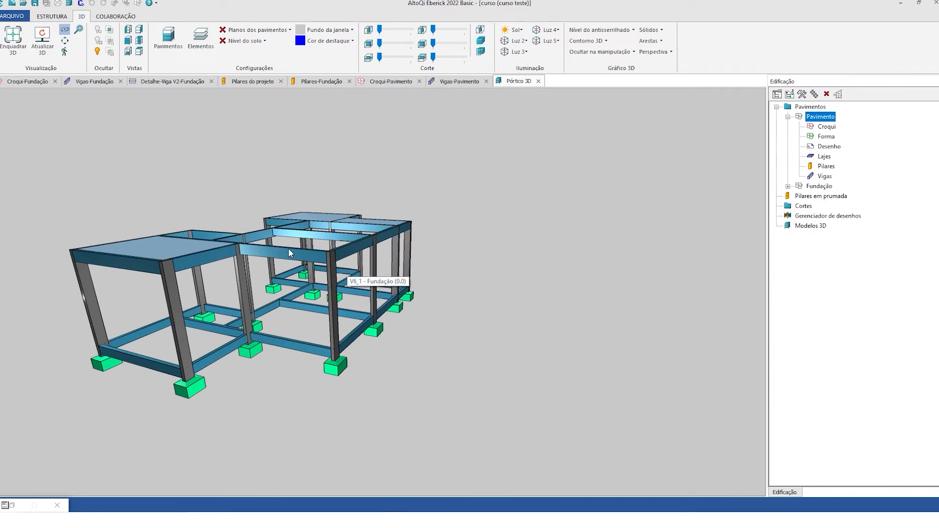
left_click_drag(289, 254, 249, 275)
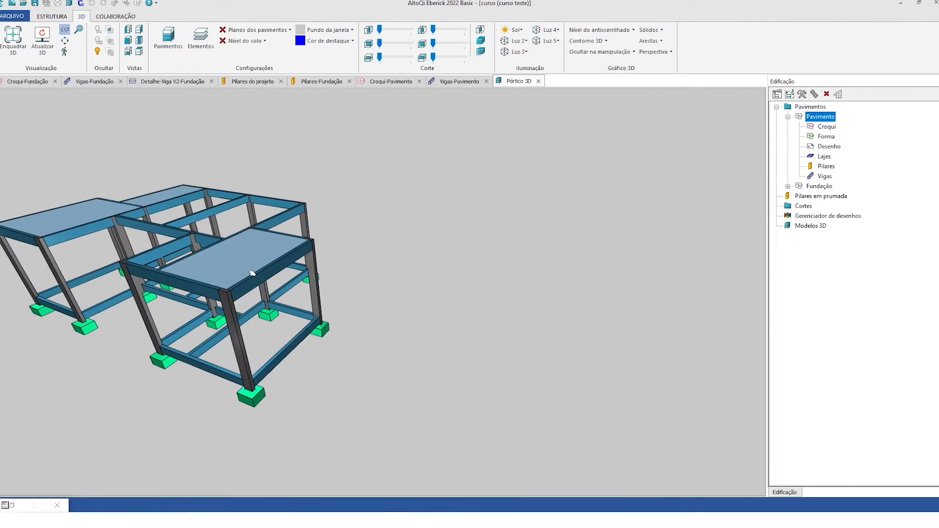
middle_click_drag(184, 349, 391, 367)
left_click_drag(279, 318, 360, 324)
middle_click_drag(369, 379, 433, 322)
left_click_drag(433, 322, 281, 313)
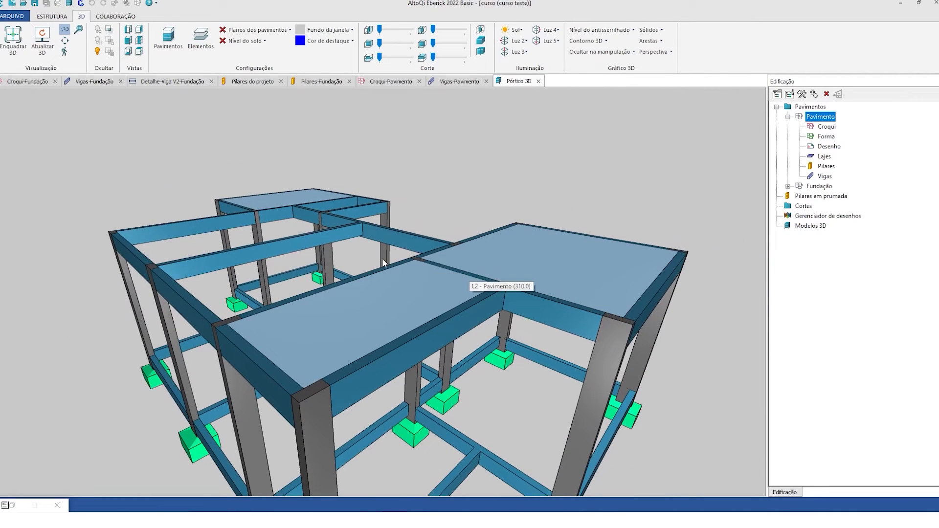
scroll(415, 320, "down", 2)
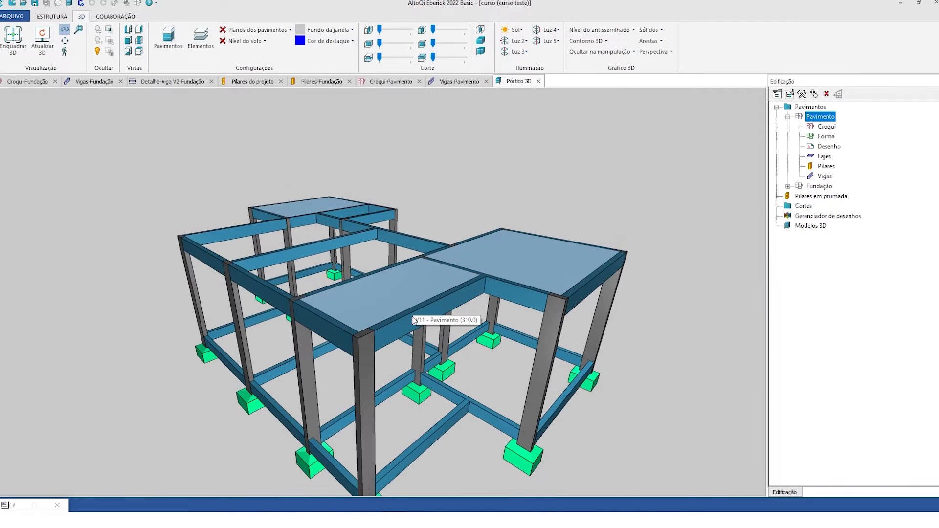
scroll(413, 320, "down", 2)
left_click_drag(429, 432, 391, 339)
left_click_drag(336, 356, 442, 323)
left_click_drag(275, 344, 306, 344)
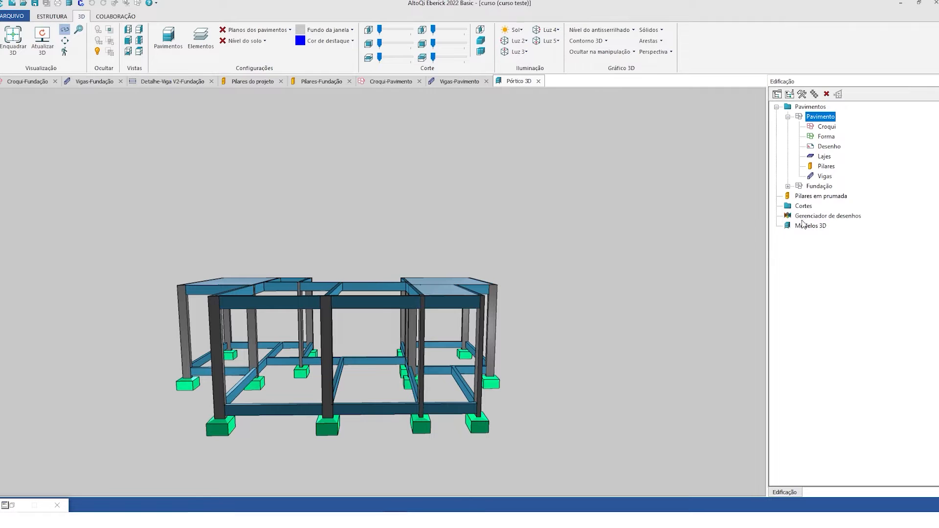
double_click(826, 177)
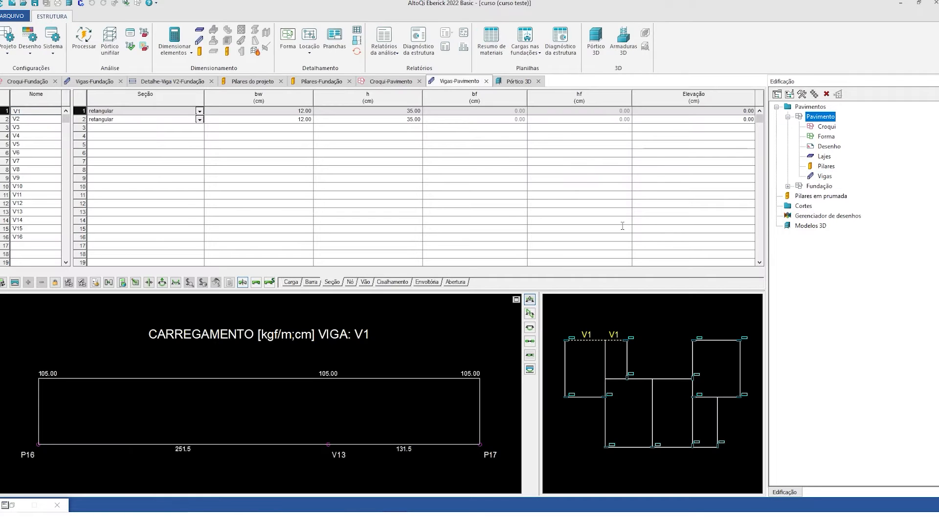
double_click(276, 110)
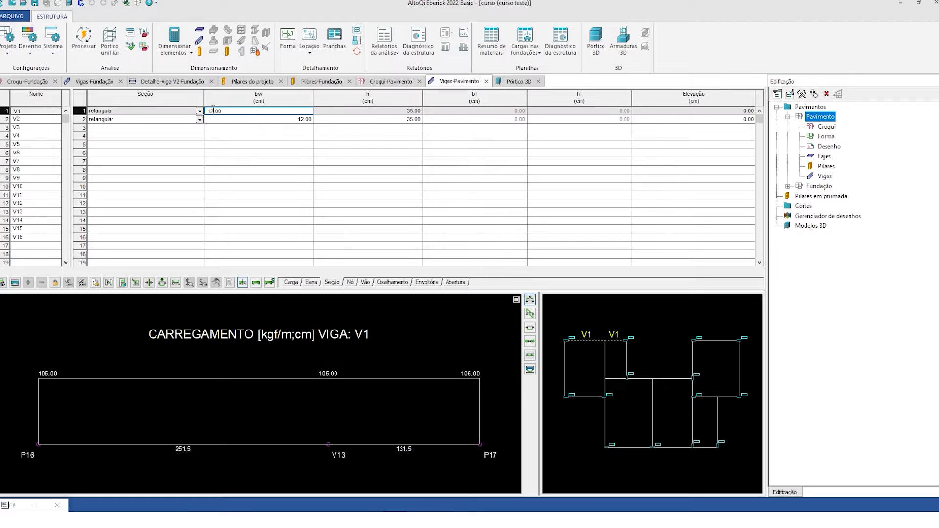
left_click(362, 111)
- Open the Pavimento sketch and set beam V3's section height to 30 cm
double_click(826, 126)
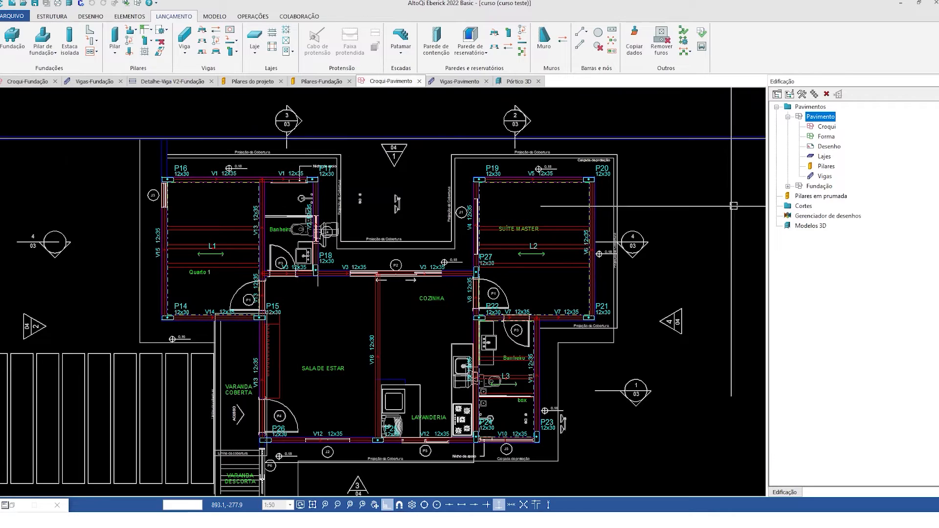
left_click(826, 126)
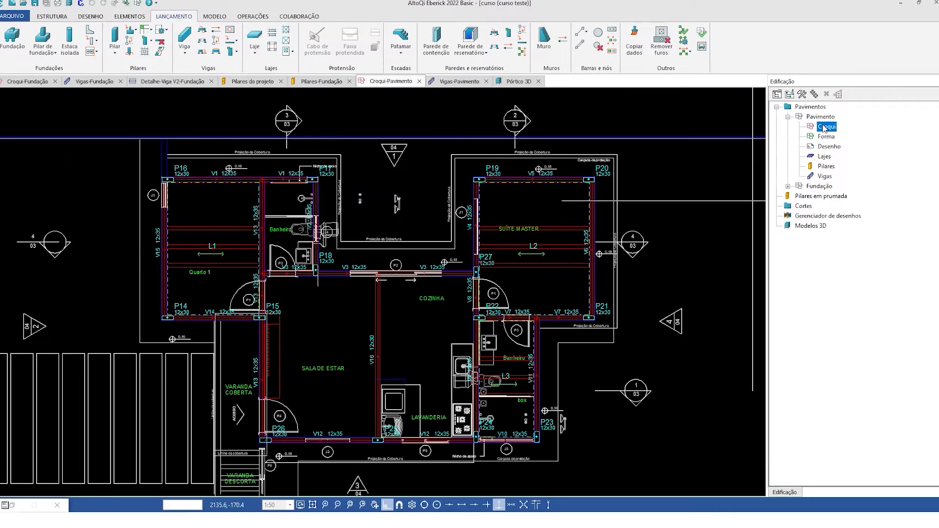
double_click(339, 274)
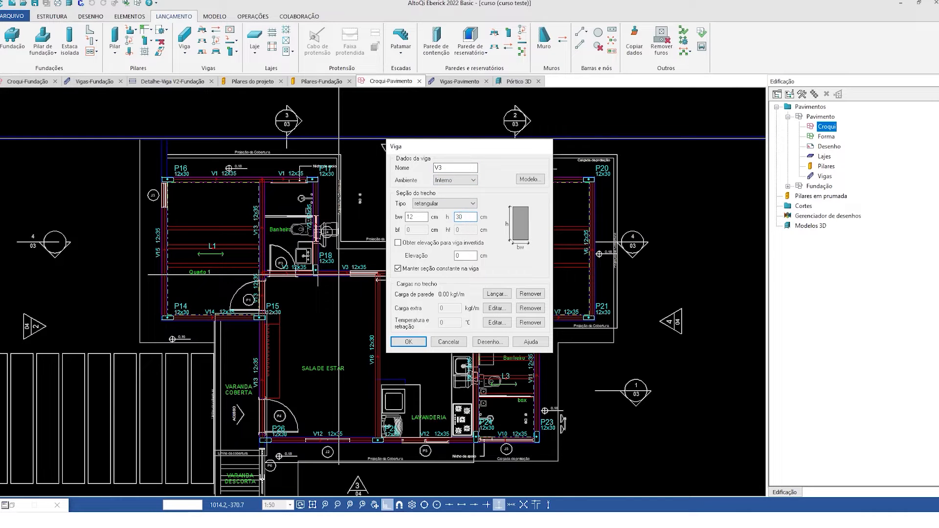
left_click(409, 341)
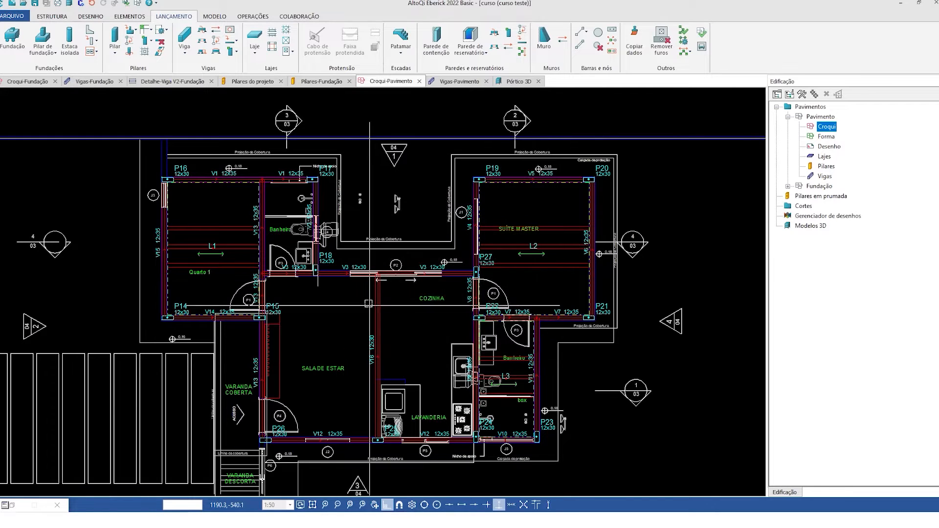
- Copy beam V3's data, including its 12 x 30 cm section, to all other beams of the Pavimento sketch
right_click(345, 273)
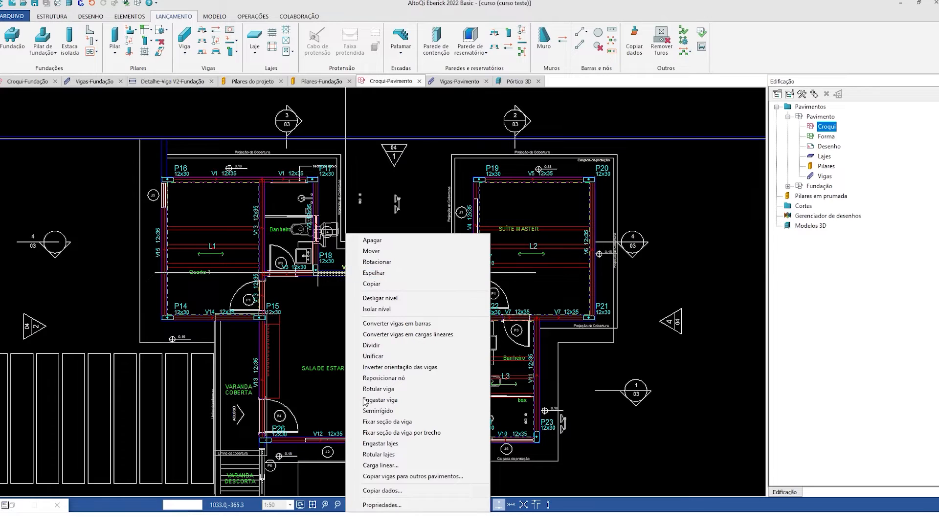
left_click(390, 492)
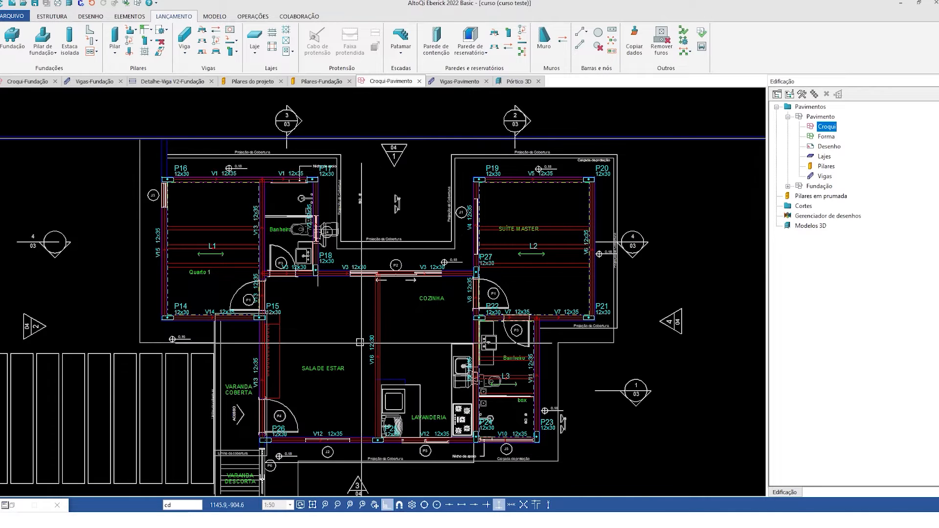
left_click(341, 268)
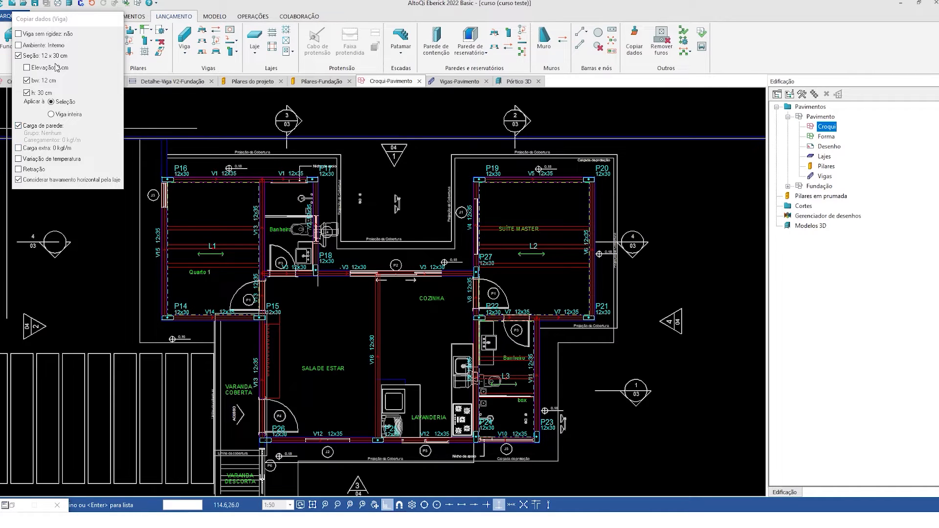
left_click(336, 271)
scroll(346, 197, "down", 2)
left_click_drag(216, 148, 549, 377)
key("Return")
- Check the beam section labels across the Pavimento sketch and examine the linework around the Banheiro beside P18
scroll(383, 272, "up", 2)
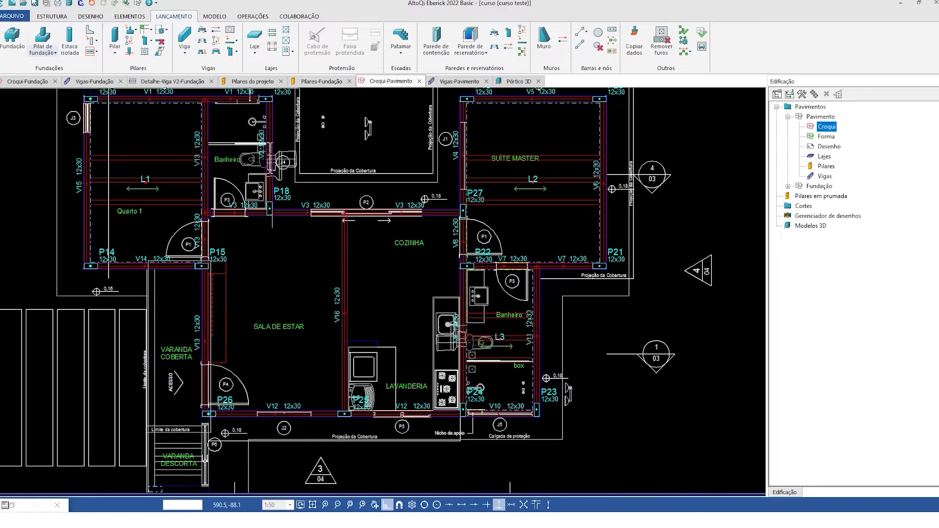
scroll(479, 281, "down", 5)
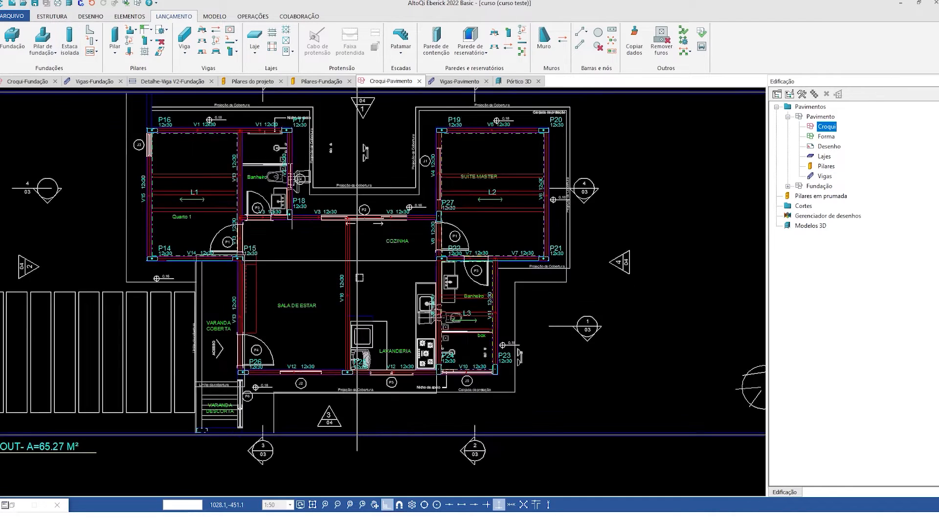
scroll(389, 255, "down", 1)
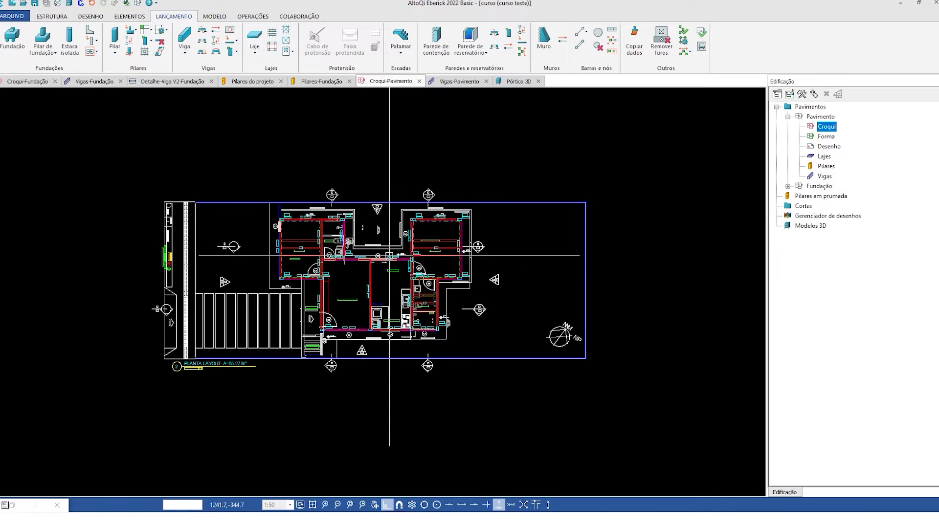
scroll(361, 242, "up", 3)
middle_click_drag(368, 408, 341, 367)
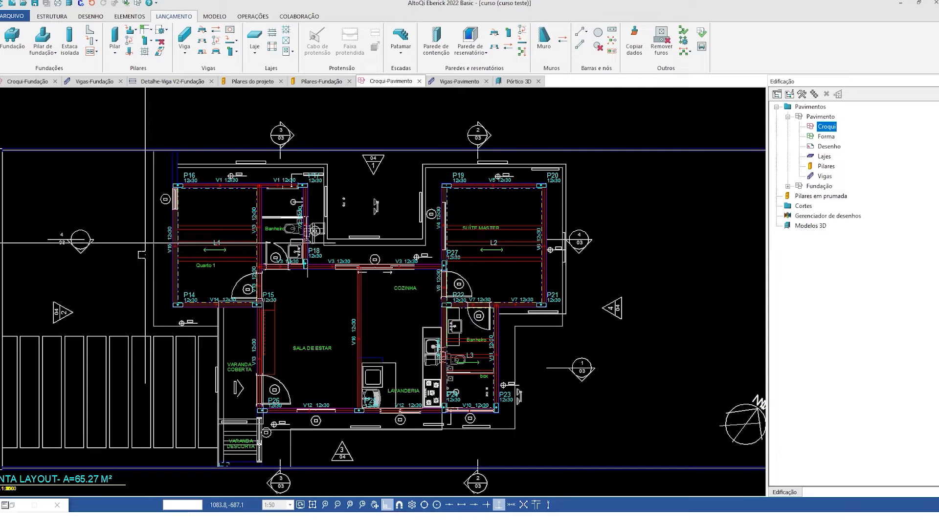
middle_click_drag(410, 338, 416, 329)
scroll(342, 176, "up", 5)
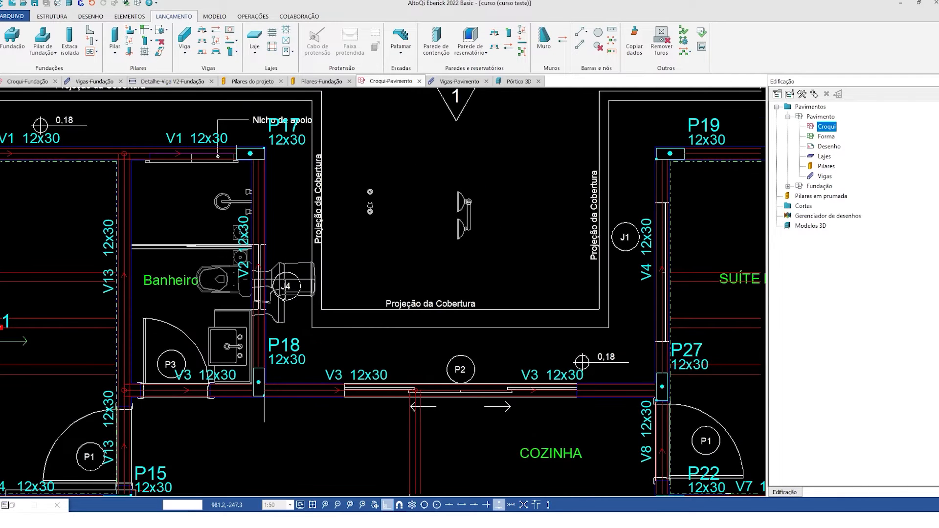
- Open the Pavimento drawing and delete the oversized toilet linework outside the Banheiro wall around window tag J4
double_click(828, 146)
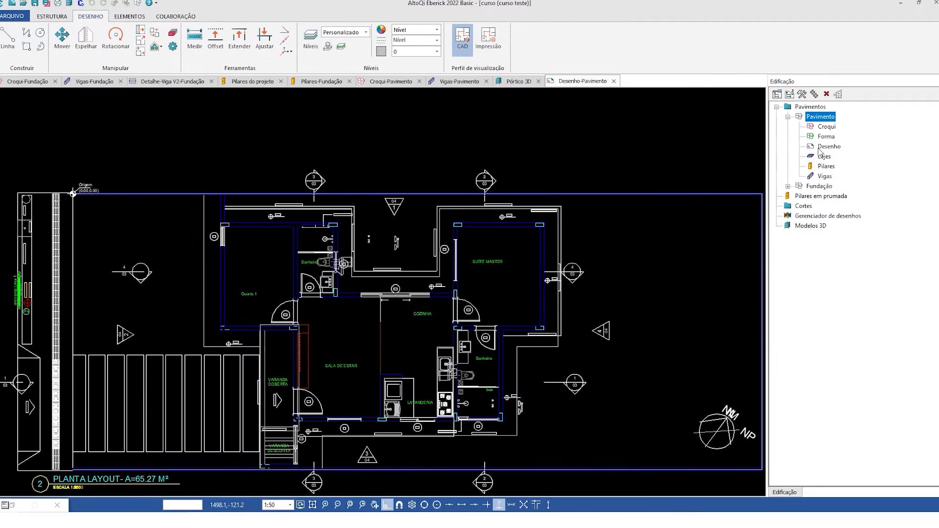
scroll(327, 281, "up", 5)
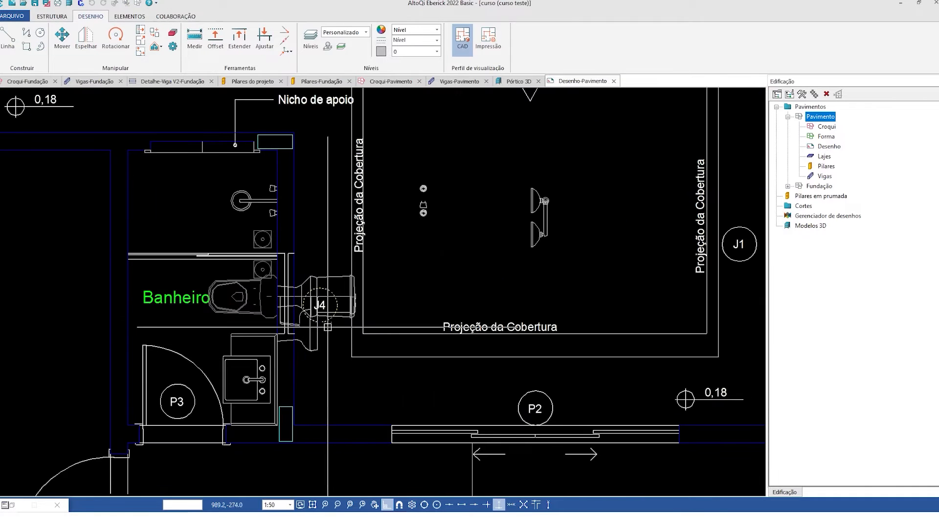
left_click_drag(327, 397, 286, 370)
left_click_drag(316, 249, 287, 238)
key("Delete")
left_click_drag(344, 235, 448, 356)
key("Delete")
- Delete window tag J4 and the leftover fixture fragments beside the Banheiro wall
scroll(305, 294, "up", 3)
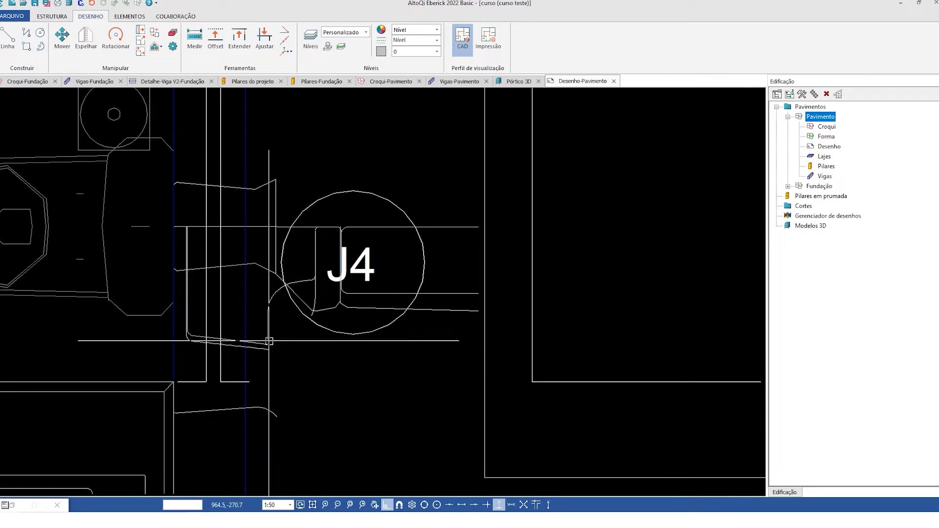
left_click_drag(299, 230, 259, 158)
key("Delete")
scroll(363, 294, "down", 2)
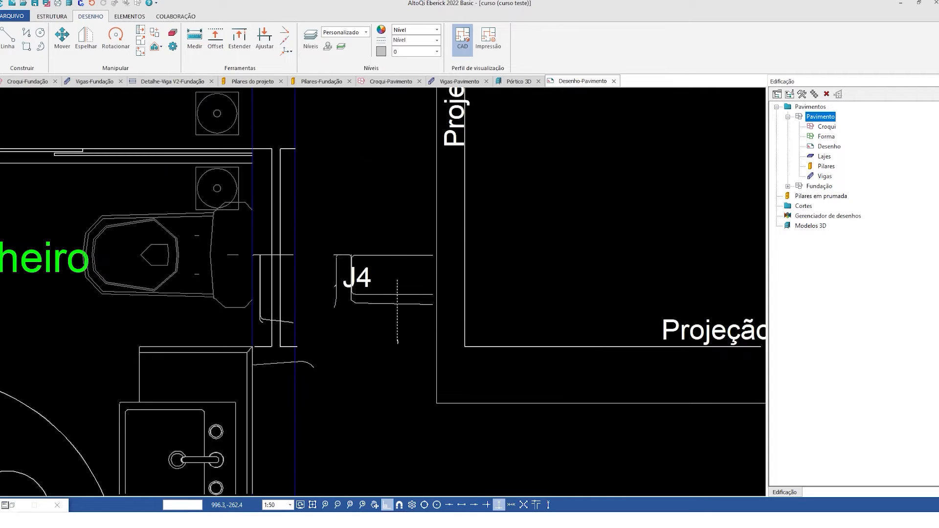
left_click_drag(245, 248, 334, 389)
scroll(315, 376, "down", 3)
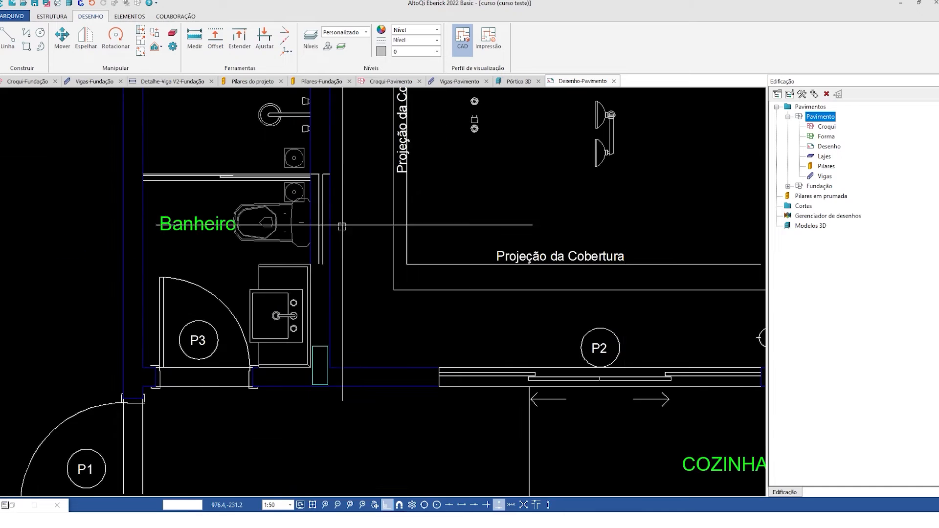
- Delete the stray fixture symbols inside the recess outlined by Projeção da Cobertura, above door P2
scroll(370, 320, "up", 2)
left_click_drag(620, 347, 418, 261)
key("Delete")
middle_click_drag(349, 345, 285, 162)
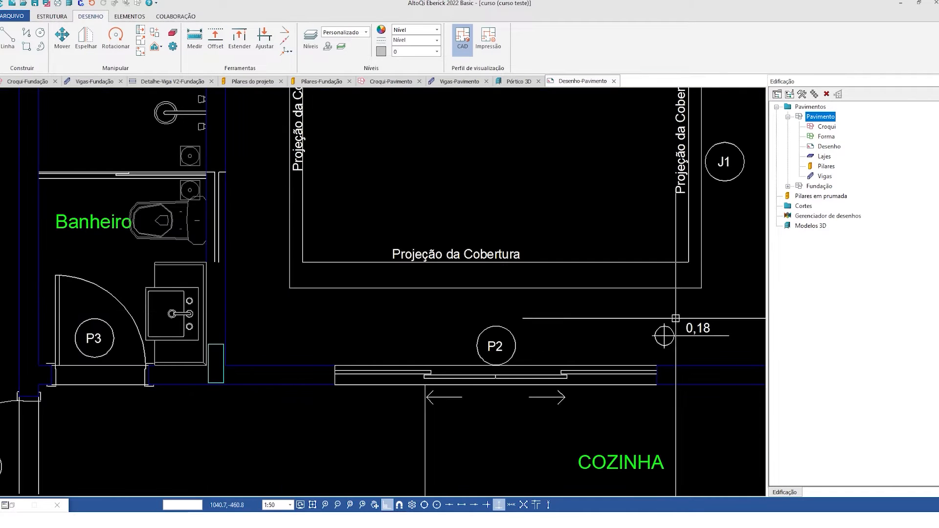
scroll(474, 340, "down", 5)
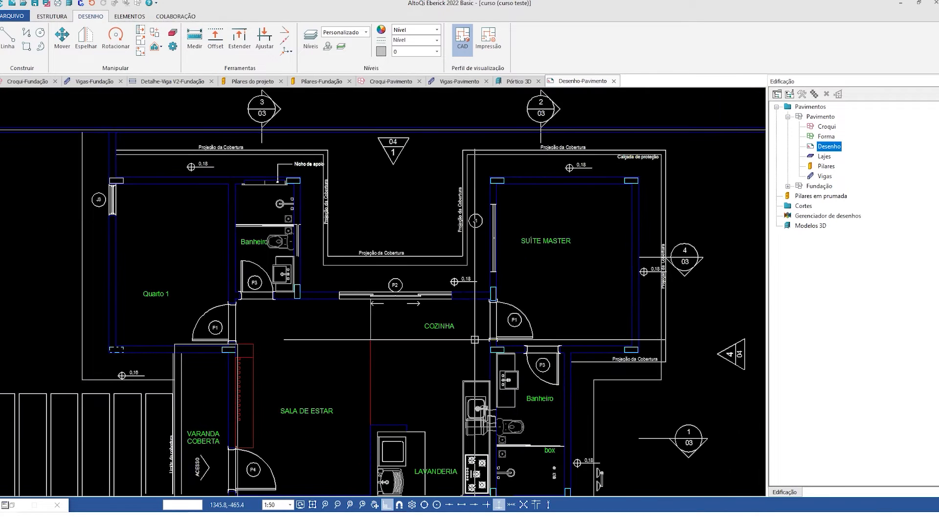
- Open the Pavimento sketch and examine the beams and linework around Banheiro, the roof recess, Cozinha and Suíte Master
double_click(822, 131)
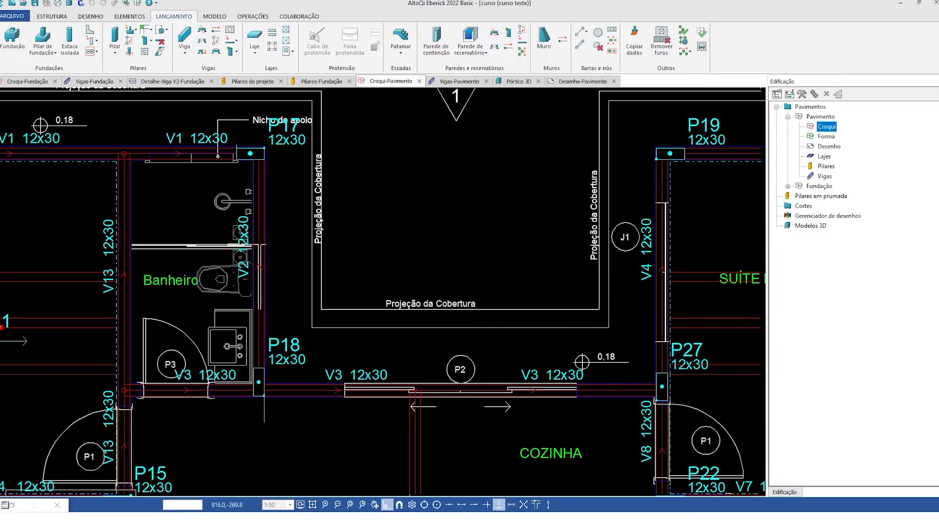
scroll(263, 227, "down", 2)
middle_click_drag(421, 324, 389, 232)
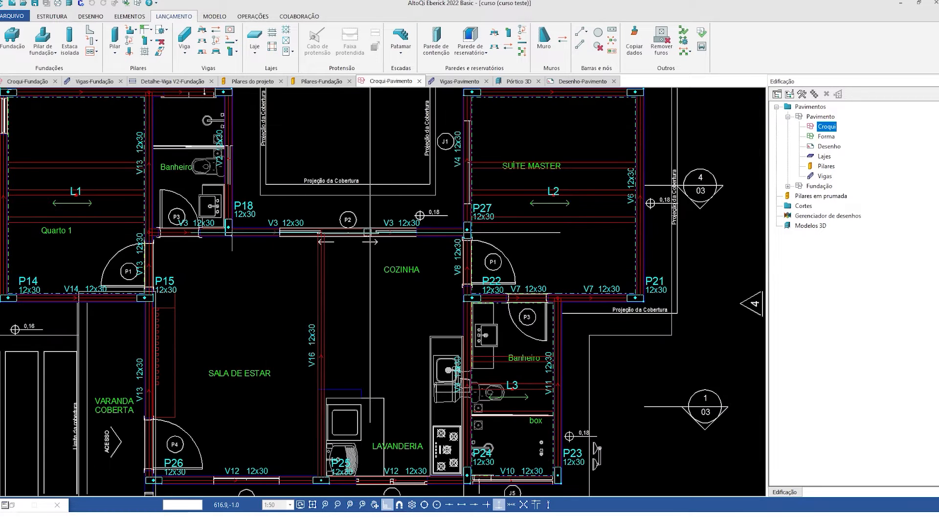
middle_click_drag(320, 228, 325, 336)
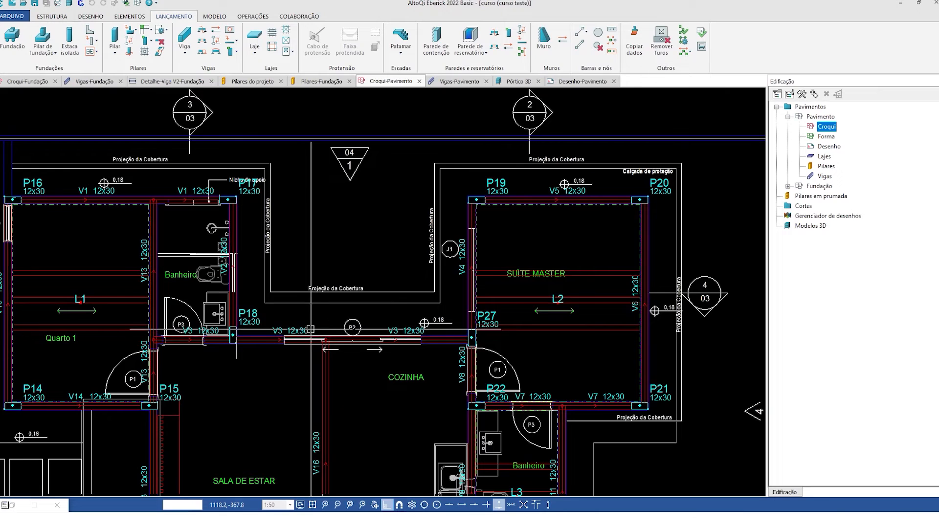
middle_click_drag(173, 359, 218, 207)
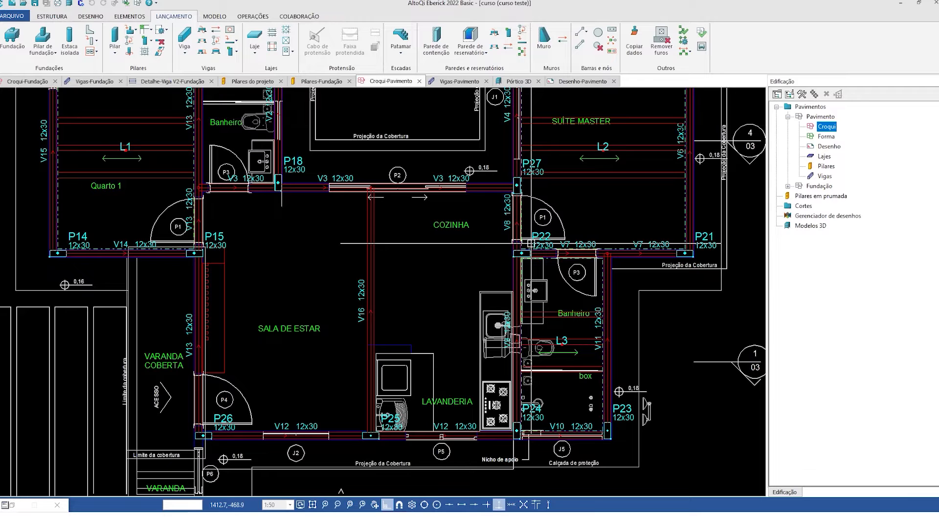
- Expand the Fundação floor in the project tree and open its sketch with the foundation beams
left_click(788, 186)
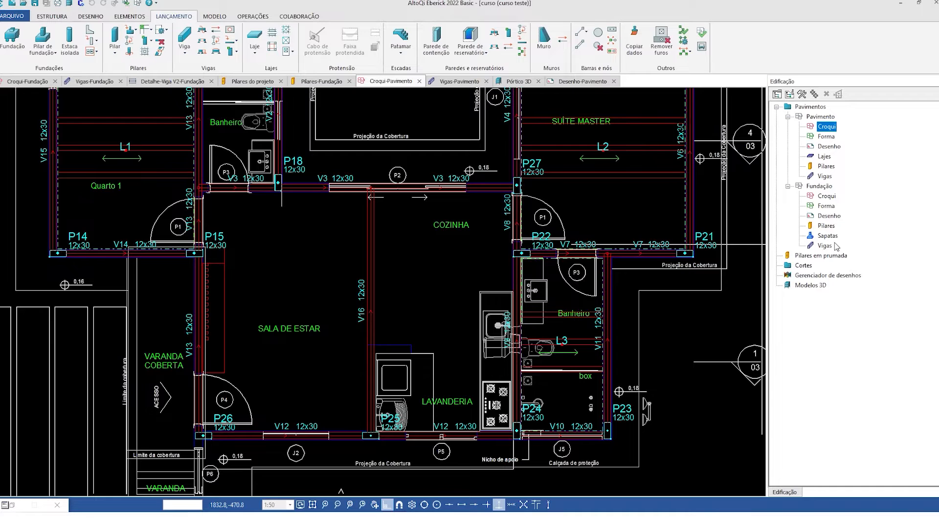
double_click(825, 246)
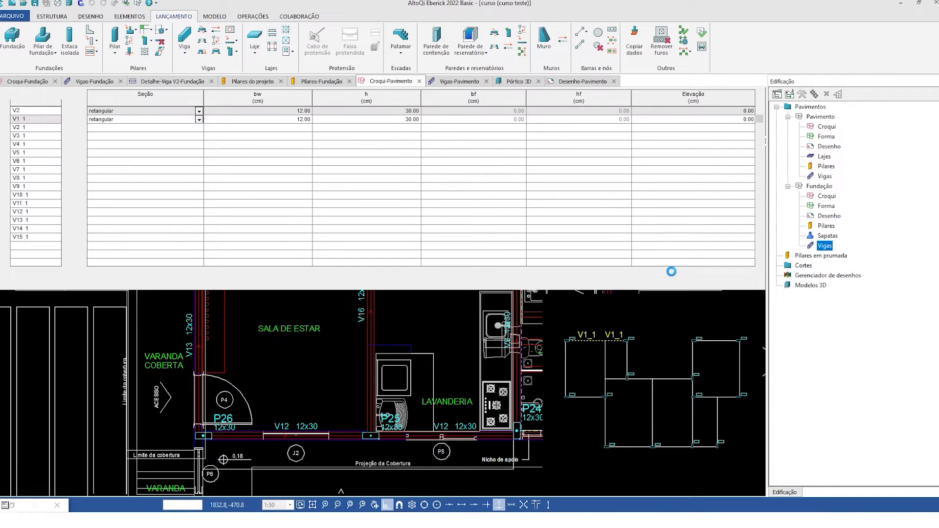
double_click(816, 198)
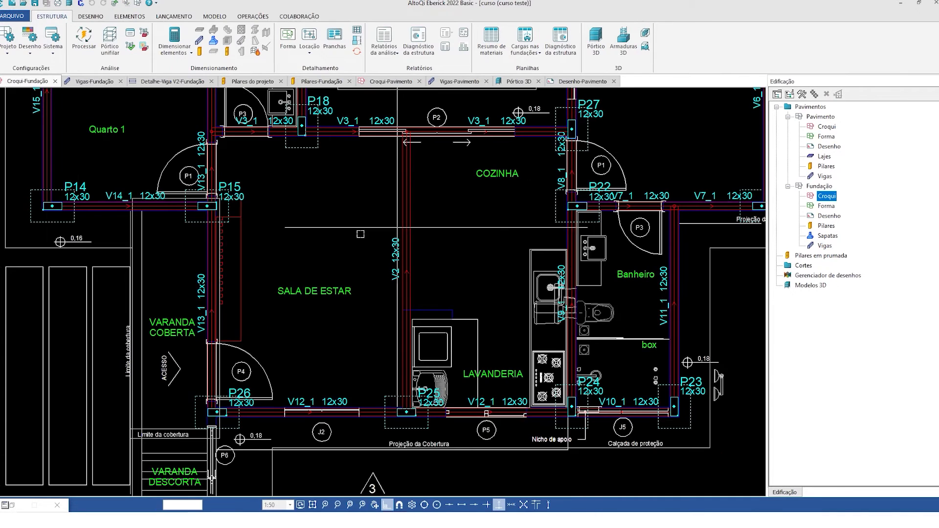
scroll(232, 328, "down", 2)
mouse_move(266, 240)
middle_mouse_down()
mouse_move(298, 298)
mouse_move(299, 333)
middle_mouse_up()
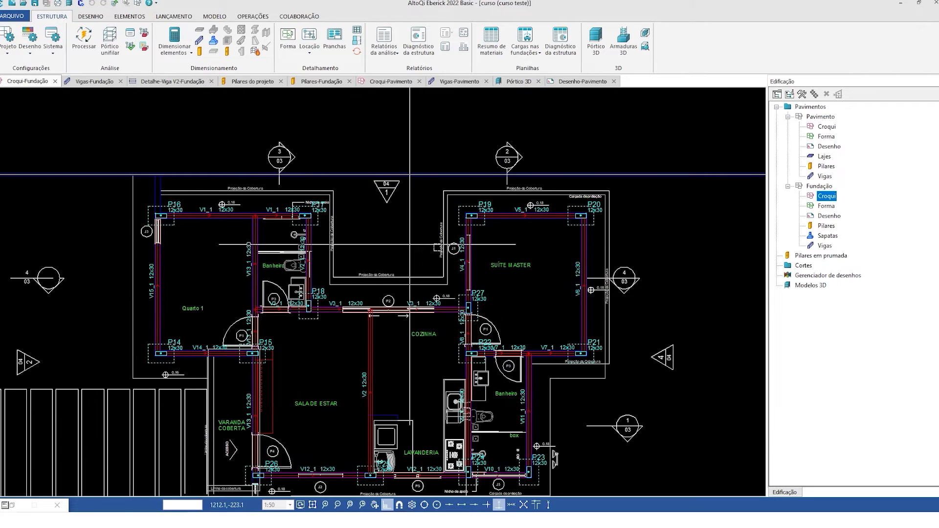
middle_click_drag(337, 213, 343, 182)
- Check the floor heights in the project properties and inspect the section and load settings of foundation beam V1_1
left_click(792, 96)
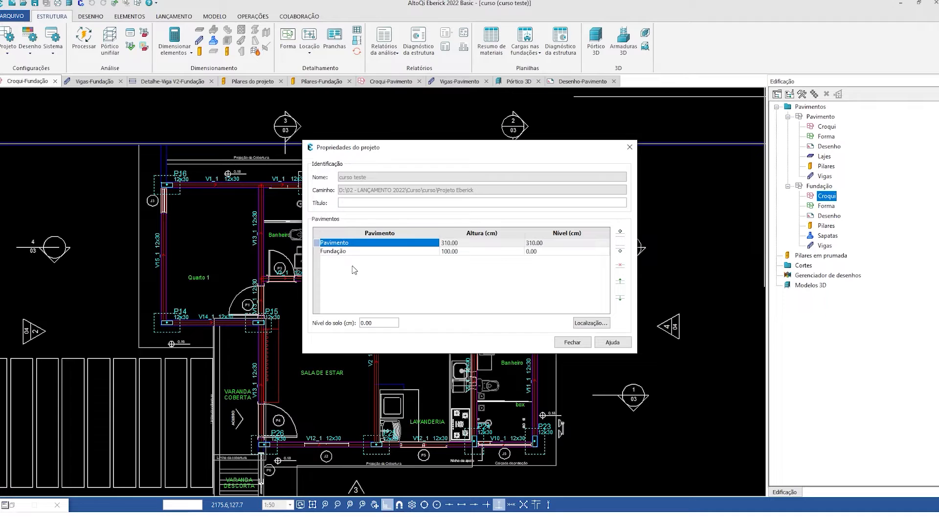
left_click(629, 147)
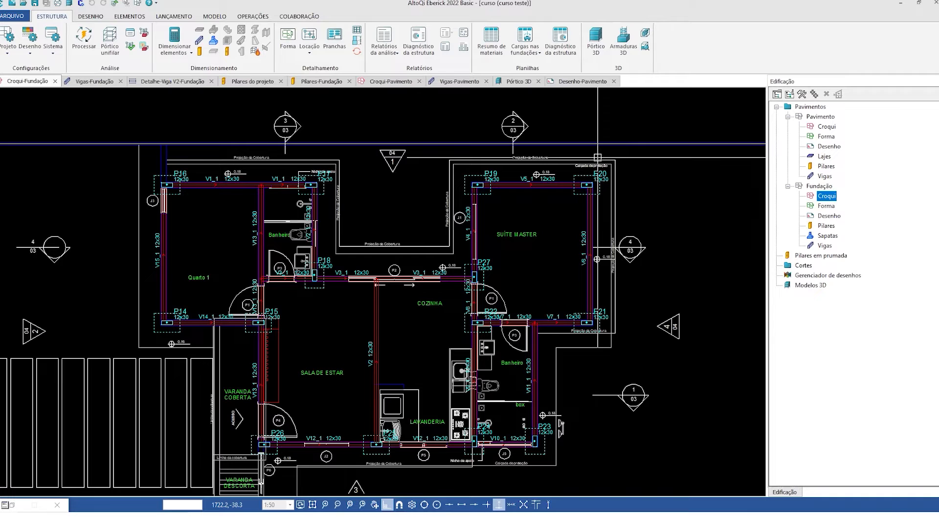
double_click(242, 185)
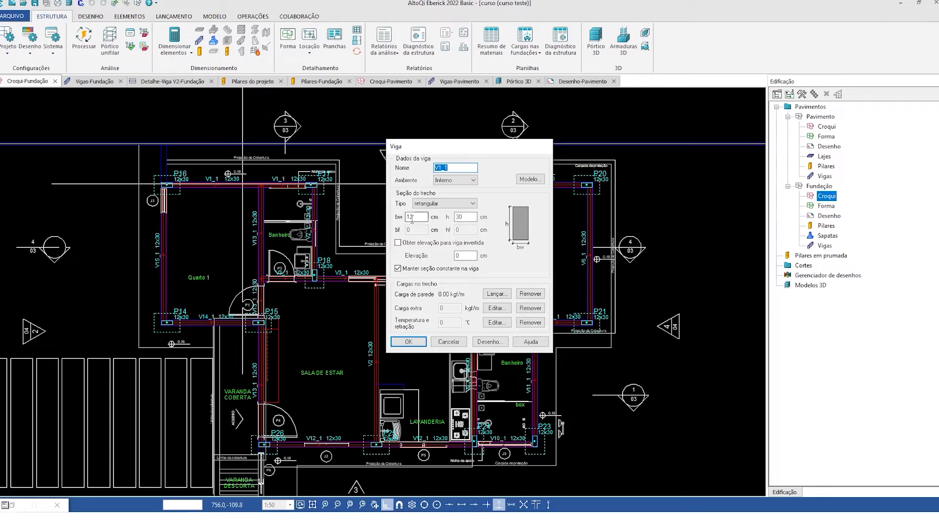
key("Escape")
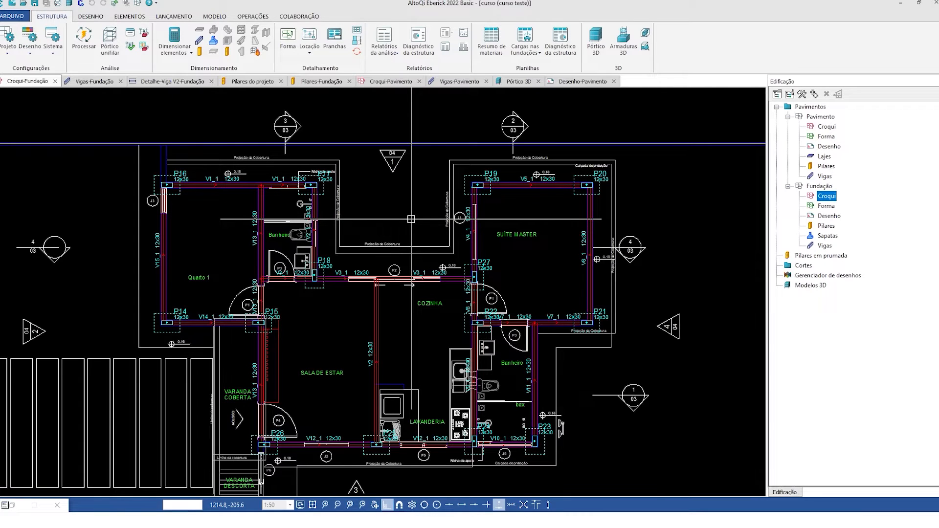
double_click(250, 186)
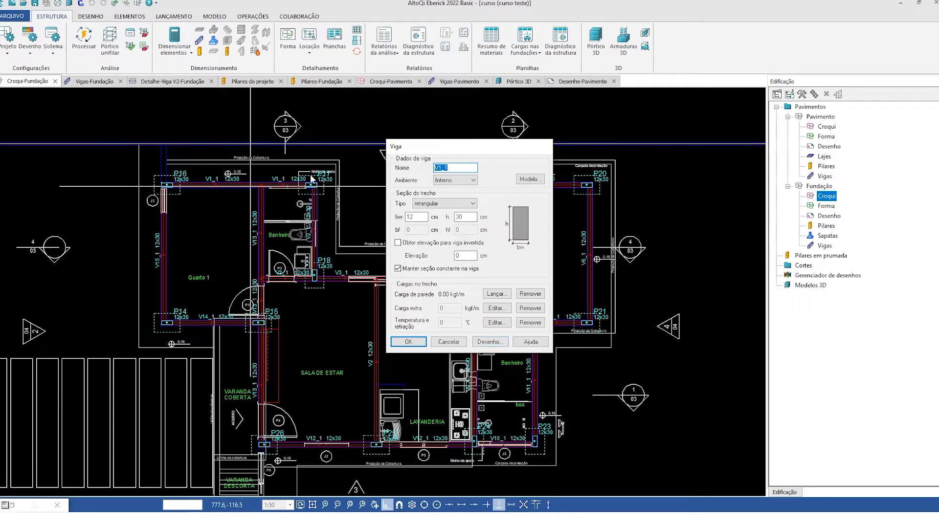
key("Escape")
- Add a wall load to the V1_1 span beside P16 with 310 cm height and group 00 - Bl. vedação cerâmico vazado 9cm
double_click(234, 184)
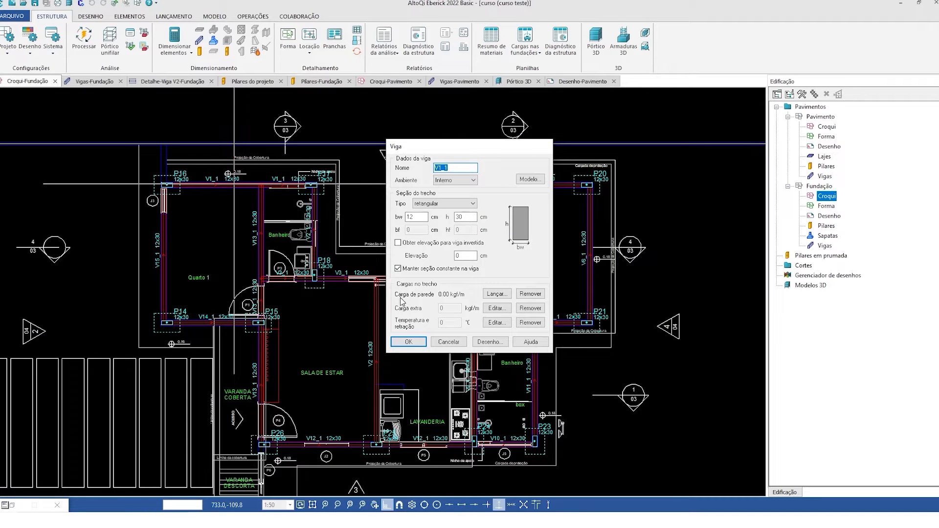
left_click(497, 293)
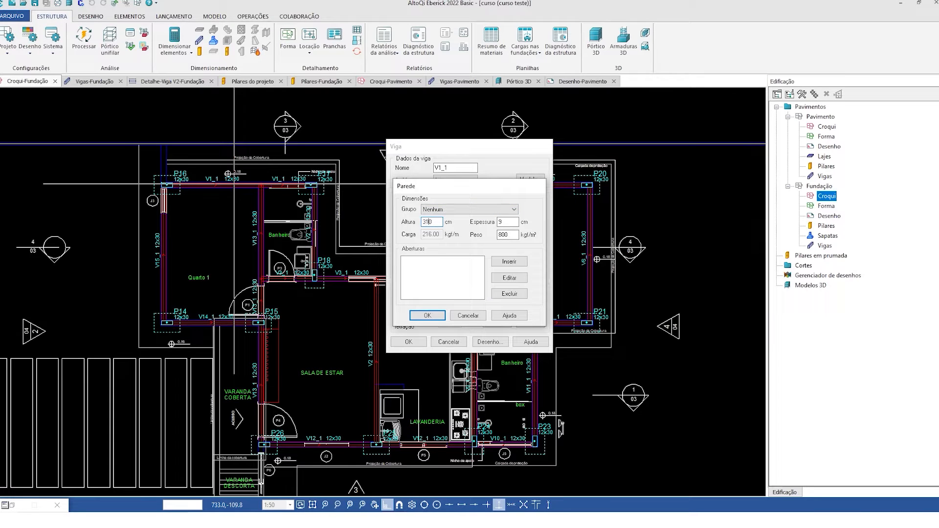
left_click(498, 210)
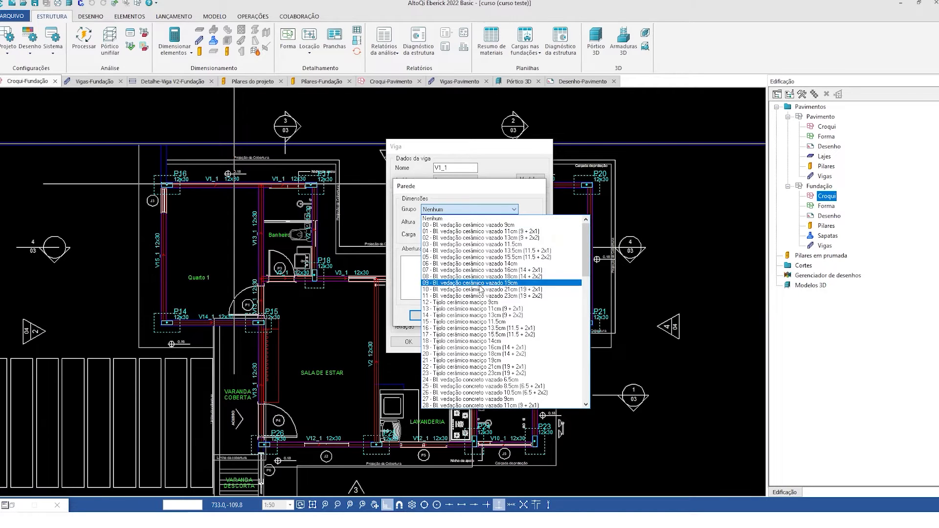
scroll(465, 306, "down", 3)
scroll(465, 303, "down", 1)
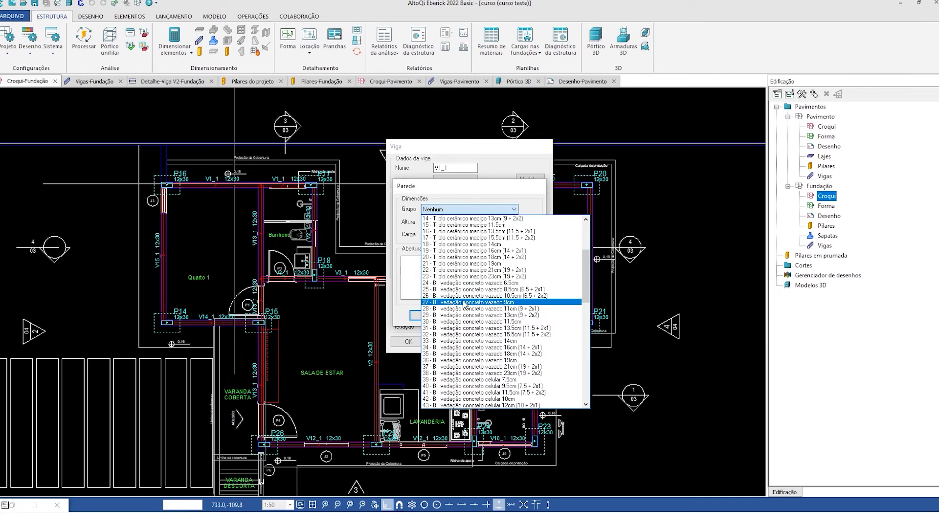
scroll(472, 318, "down", 9)
scroll(473, 322, "down", 6)
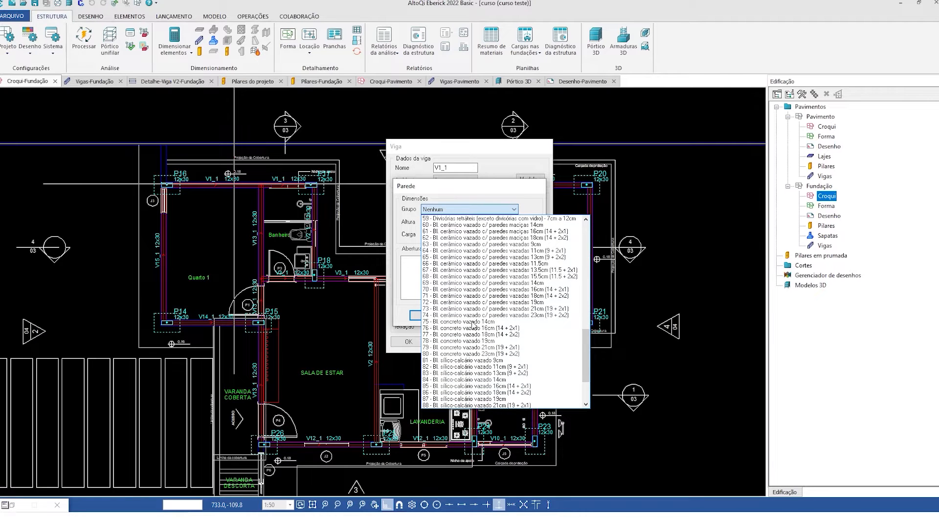
scroll(472, 325, "up", 10)
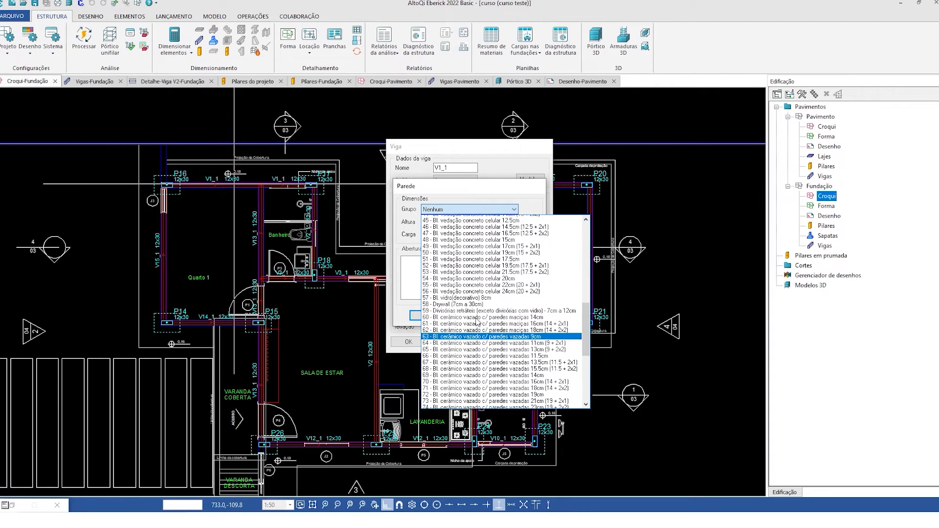
scroll(470, 324, "up", 10)
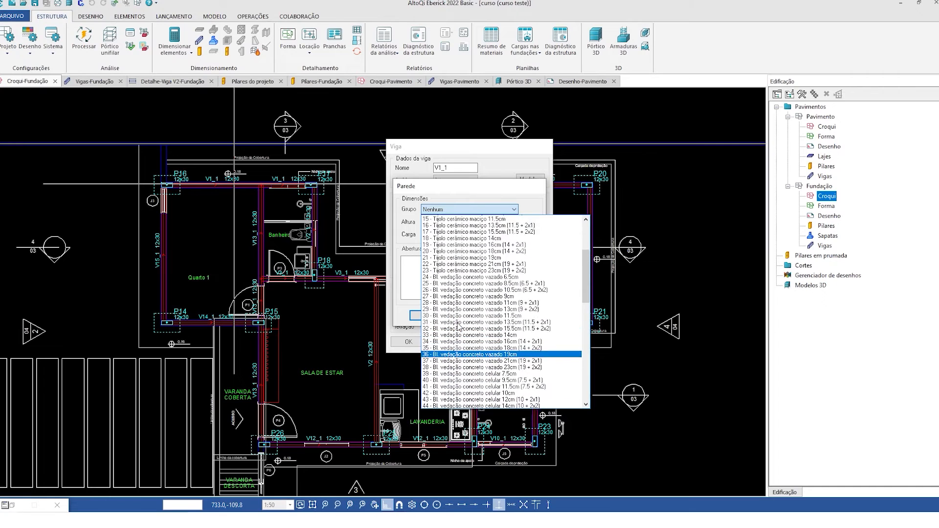
scroll(459, 327, "up", 1)
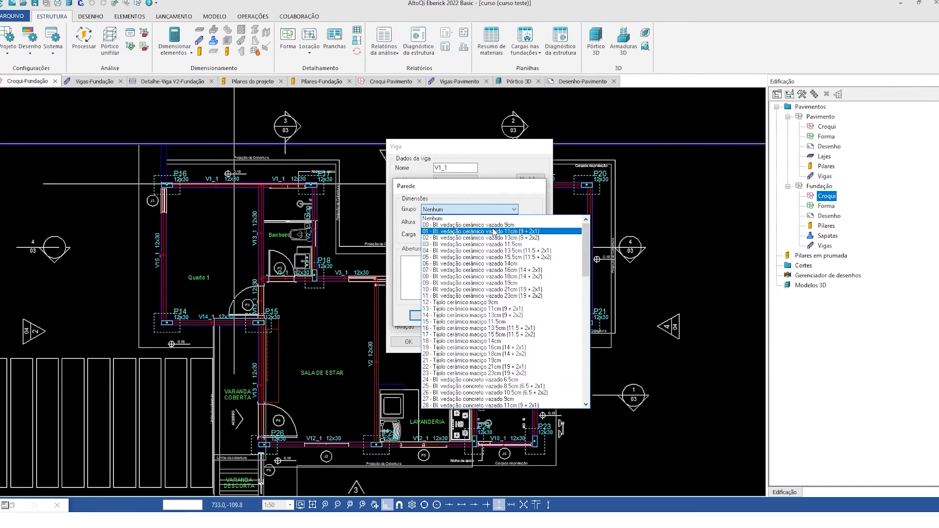
left_click(450, 227)
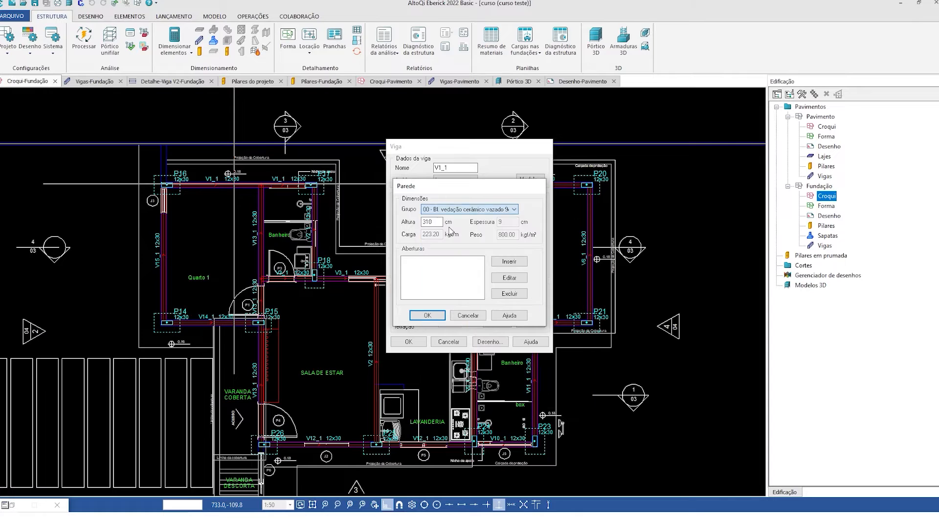
left_click(427, 316)
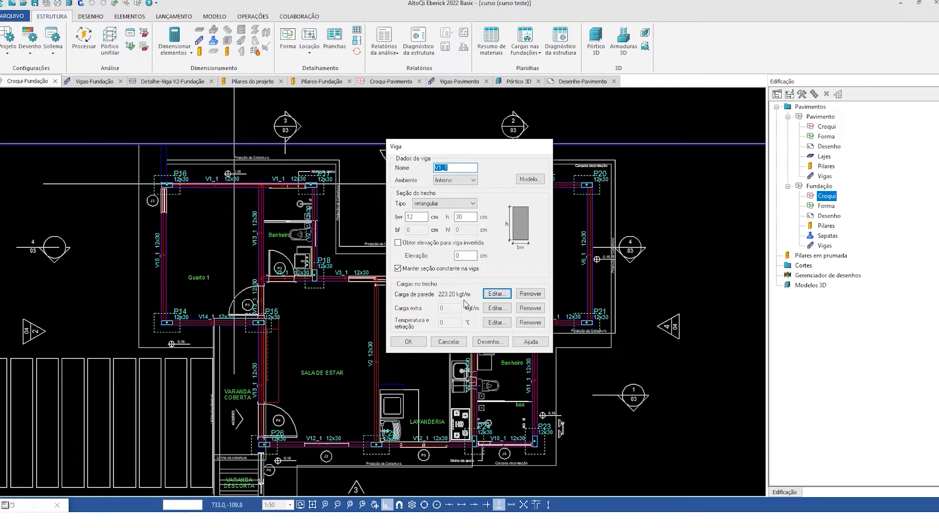
left_click(421, 341)
- Copy the beam data, including the wall load, from the loaded V1_1 span and select all the other foundation beams as destinations
scroll(330, 251, "up", 2)
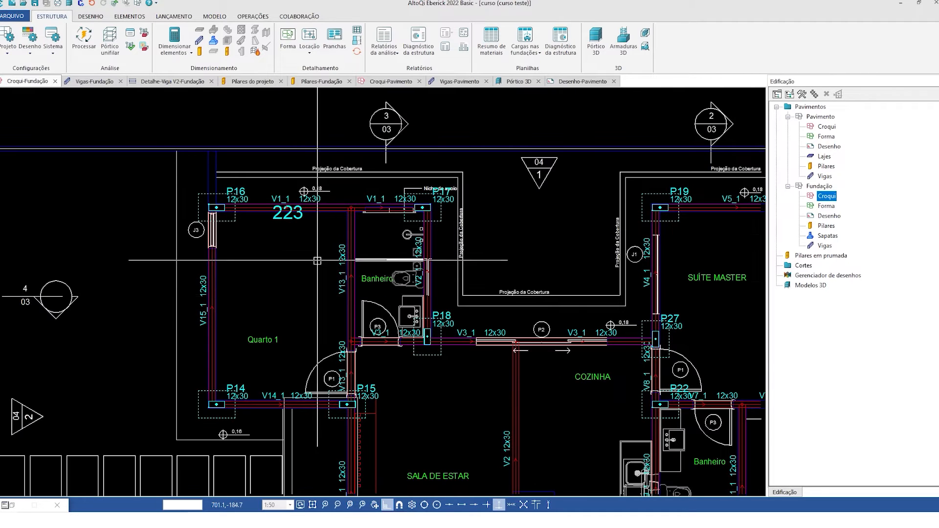
left_click(314, 206)
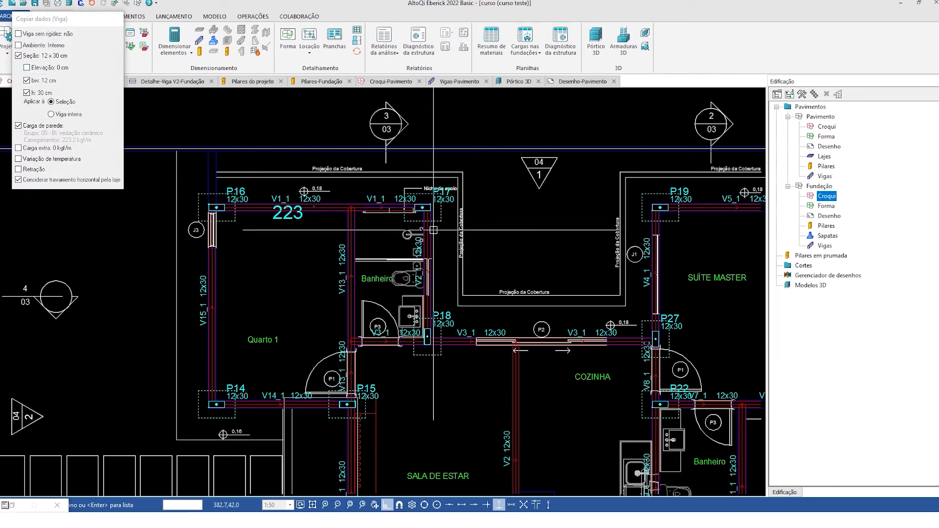
left_click(380, 208)
scroll(293, 211, "down", 3)
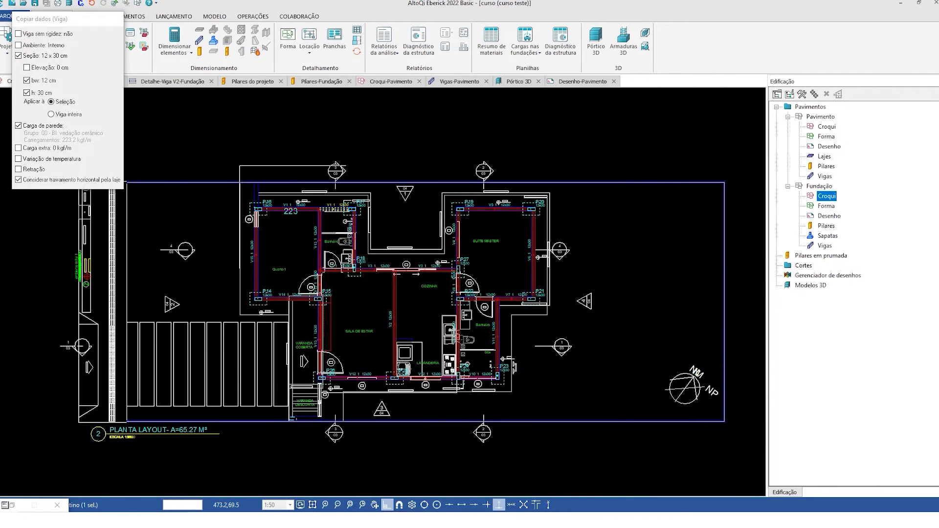
left_click(591, 413)
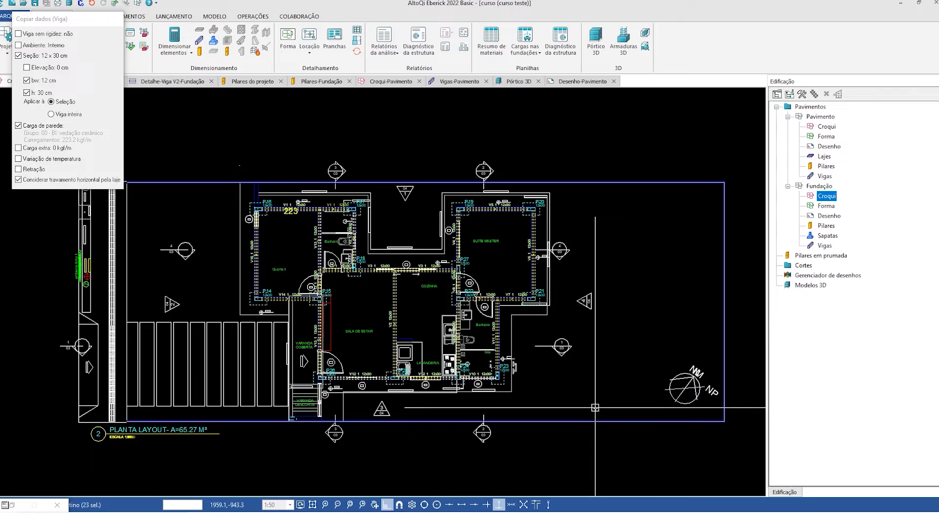
- Remove beam V2 and the V8_1 span between P27 and P22 from the destination selection, and add V9_1 back to it
scroll(351, 318, "up", 2)
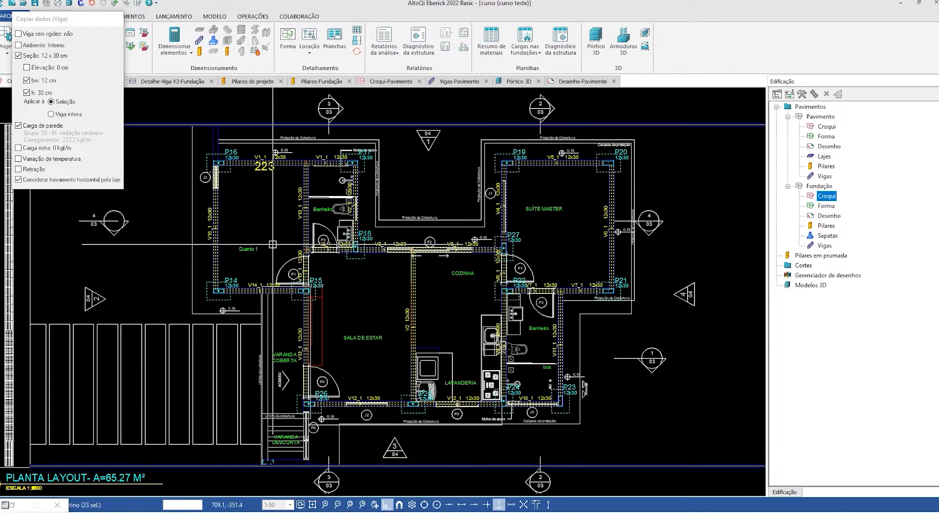
left_click(451, 321)
left_click(374, 301)
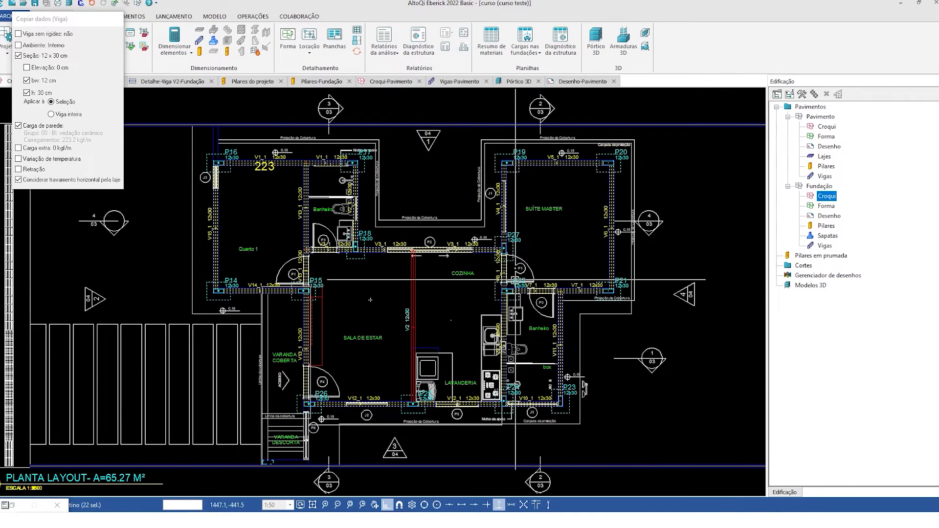
left_click(426, 292)
left_click(529, 292)
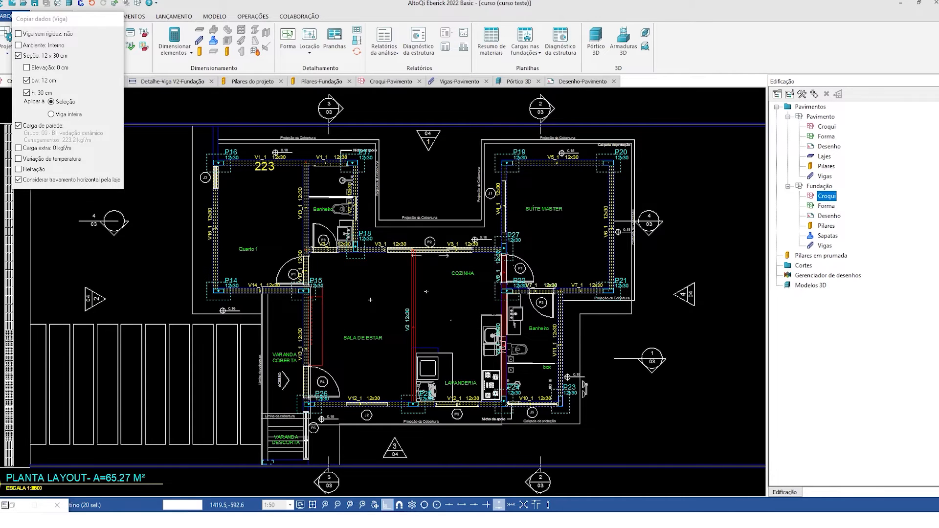
left_click(457, 249)
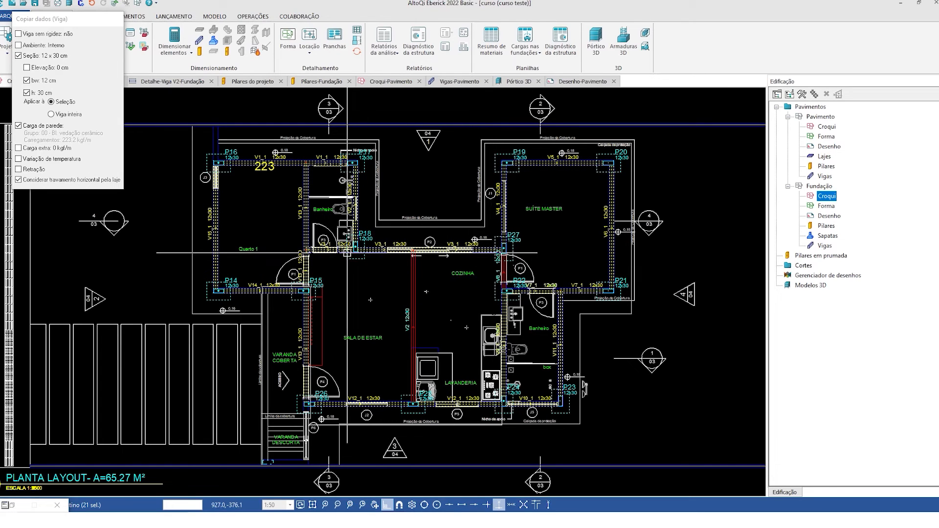
- Deselect the V3_1 span below the Banheiro beside P18 and add it back to the destination selection
left_click(328, 252)
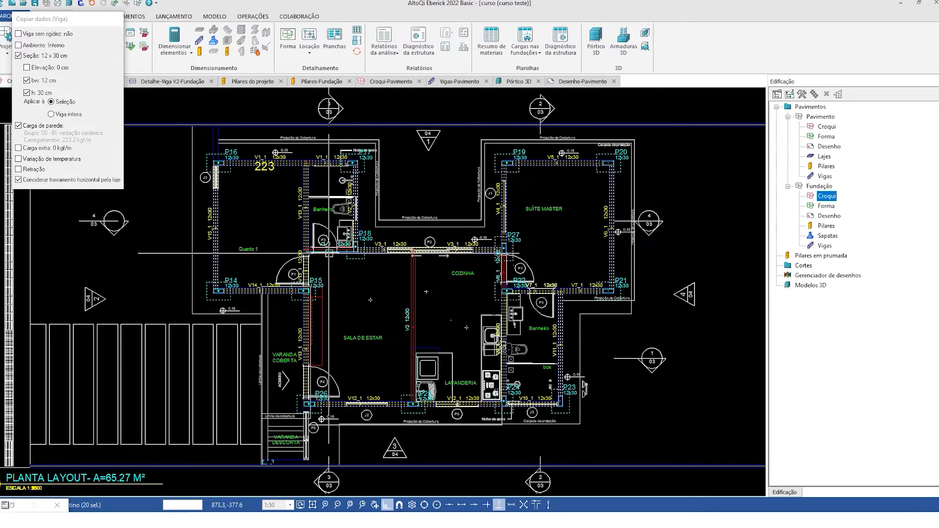
scroll(328, 252, "up", 3)
left_click(336, 256)
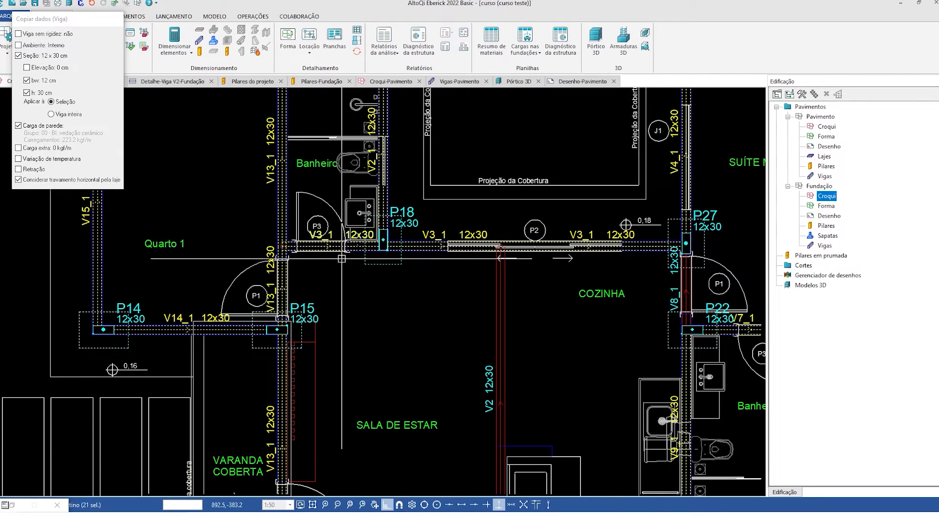
scroll(346, 300, "down", 1)
scroll(366, 295, "down", 1)
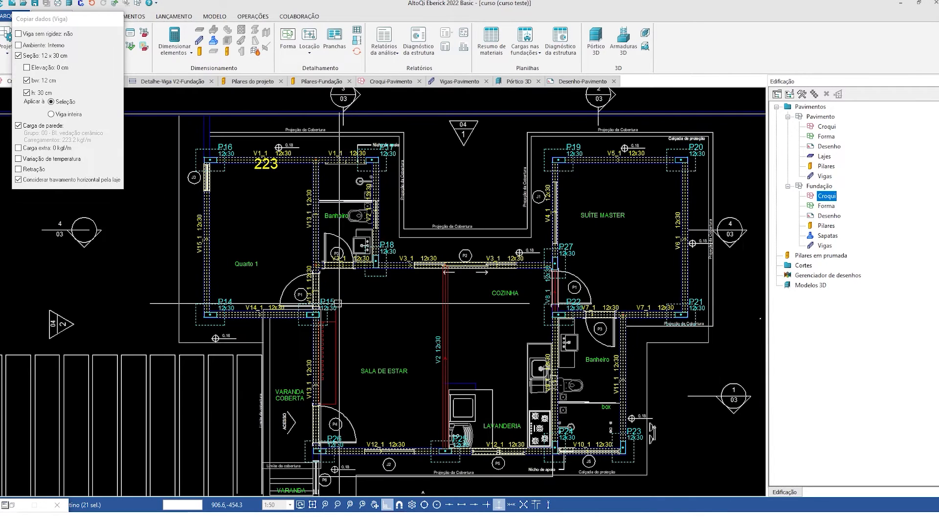
scroll(384, 264, "down", 1)
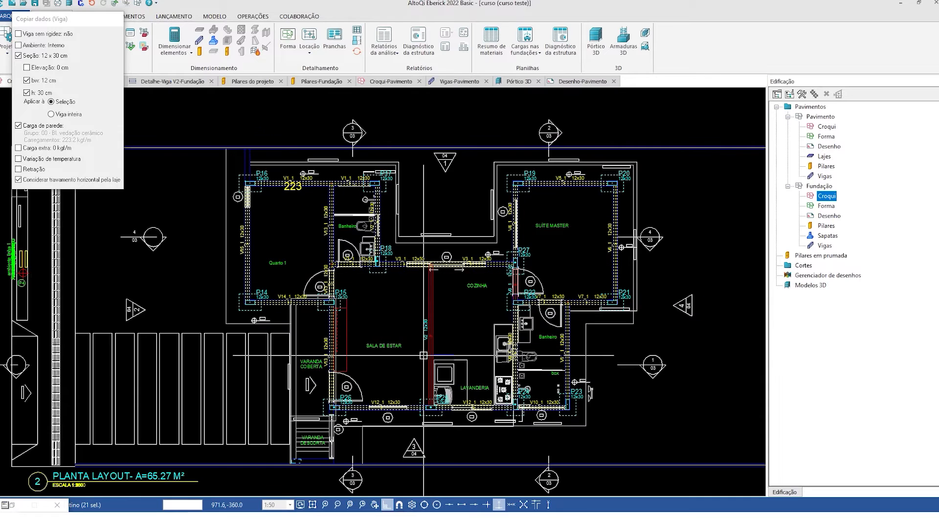
- Apply the copied V1_1 data with its wall load to the selected foundation beams and check beam V2
key("Return")
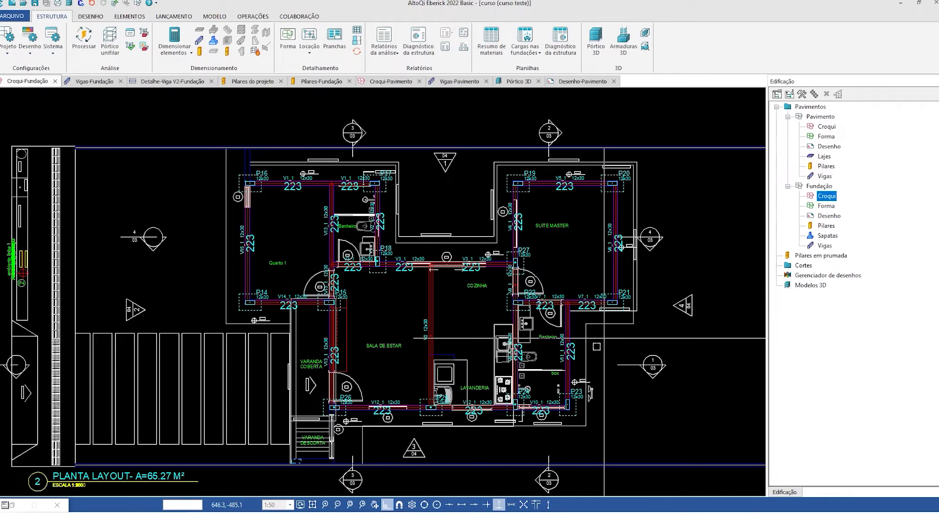
left_click(431, 330)
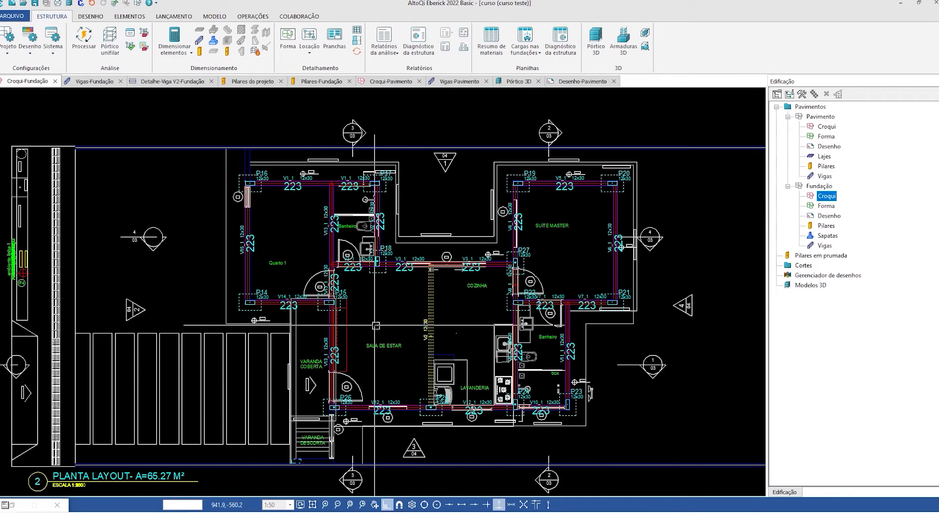
key("Escape")
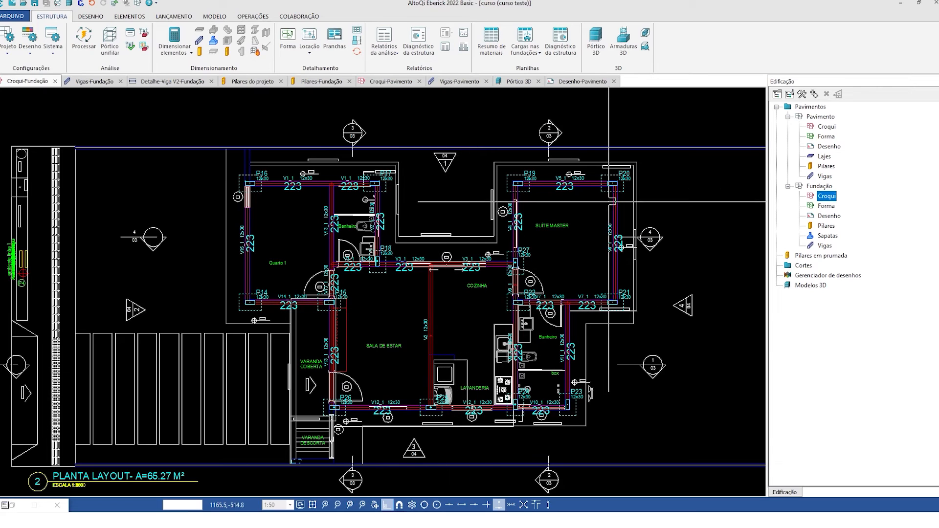
- View the whole Pavimento croqui and return to the Fundação croqui
double_click(826, 128)
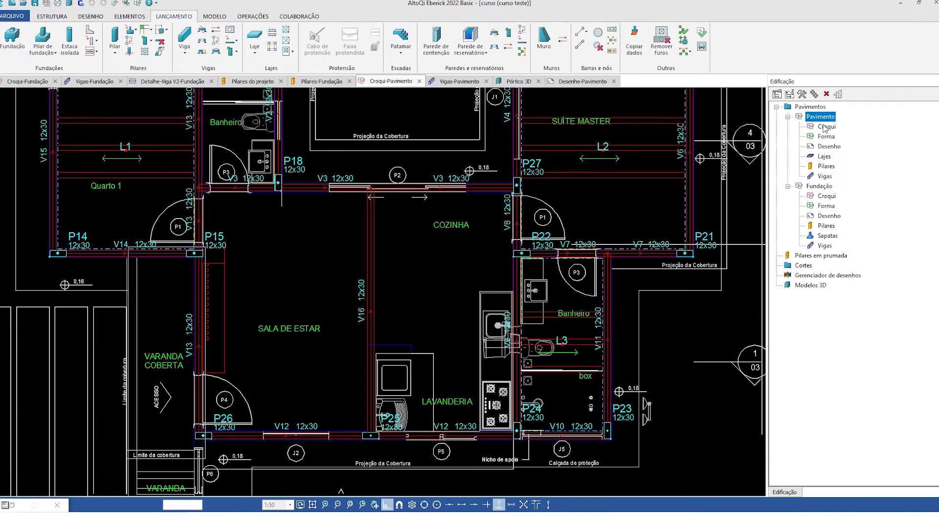
scroll(269, 222, "down", 2)
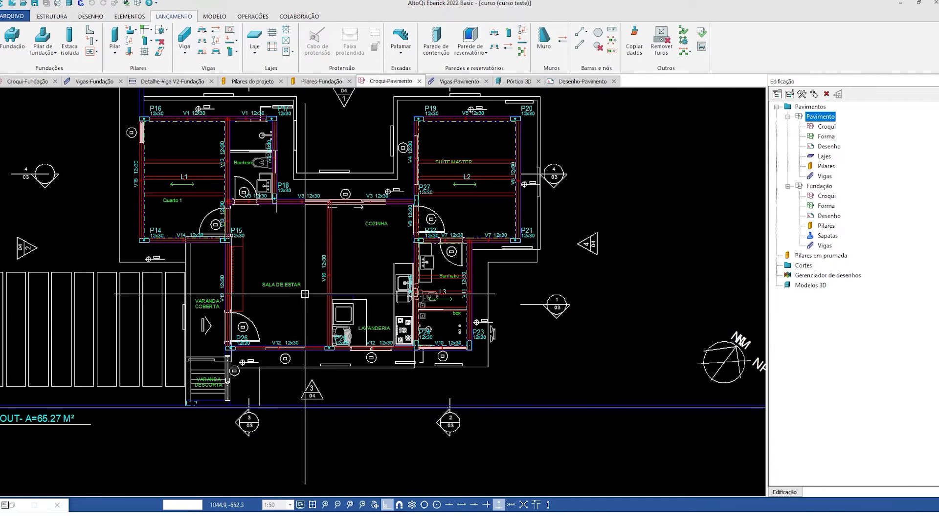
scroll(371, 306, "down", 1)
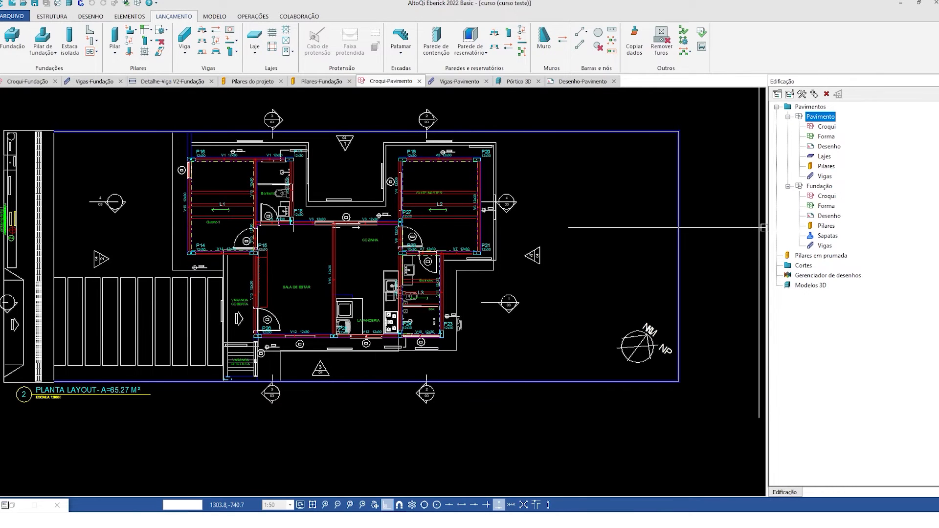
double_click(827, 196)
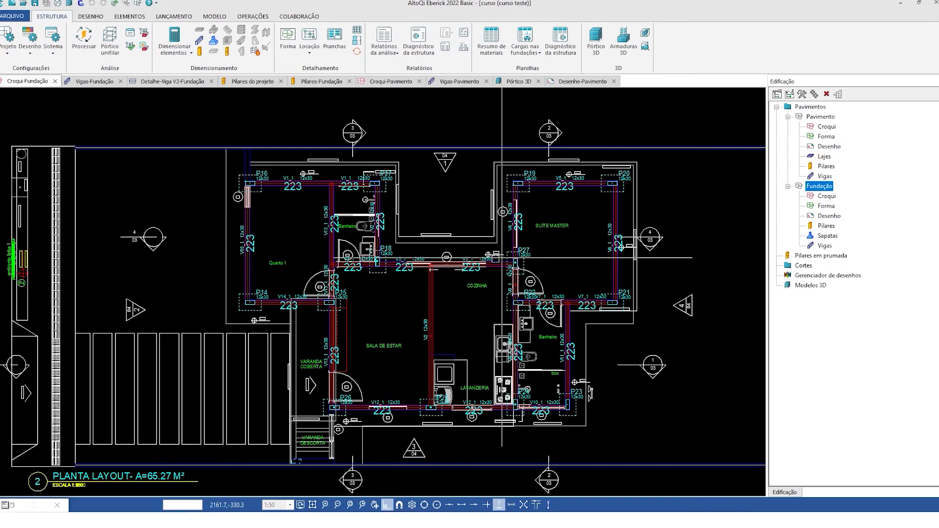
- Examine the extra load actions available for beam V14_1 in the Fundação croqui, leaving them unchanged
double_click(304, 297)
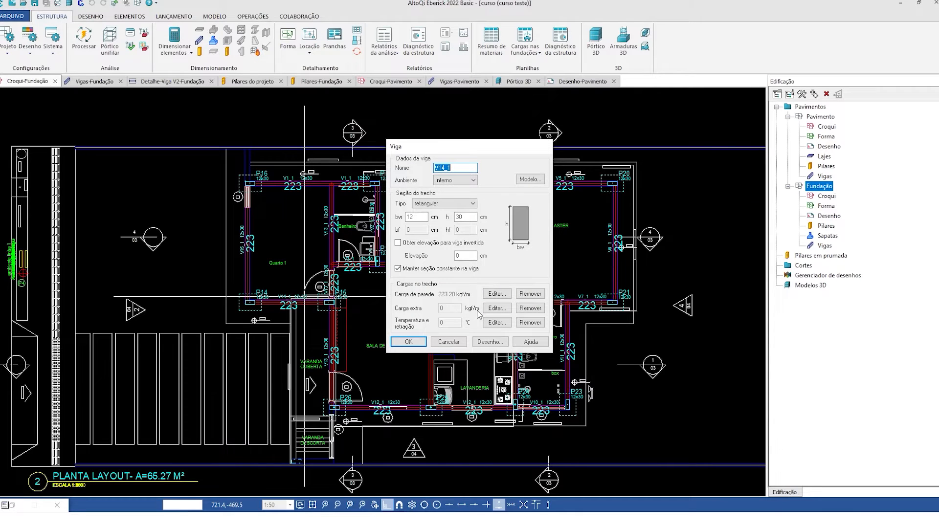
left_click(497, 308)
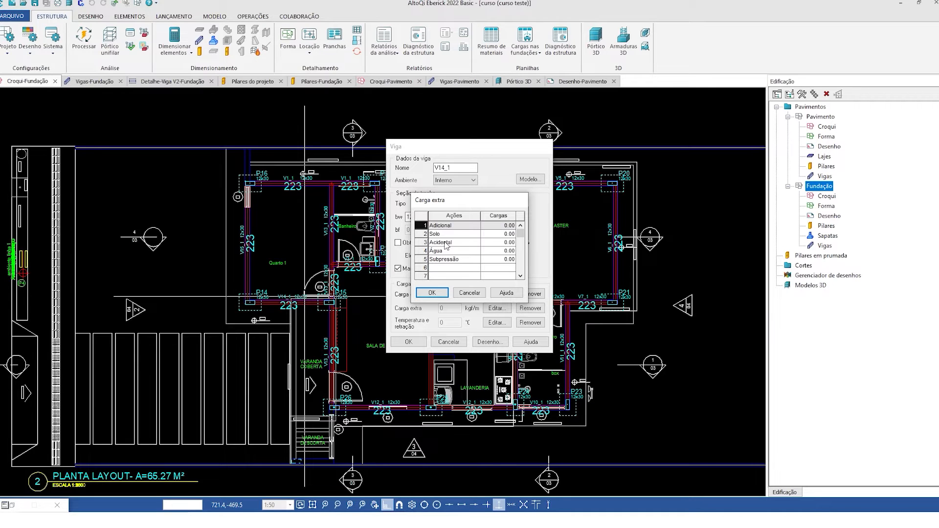
key("Escape")
key("Escape")
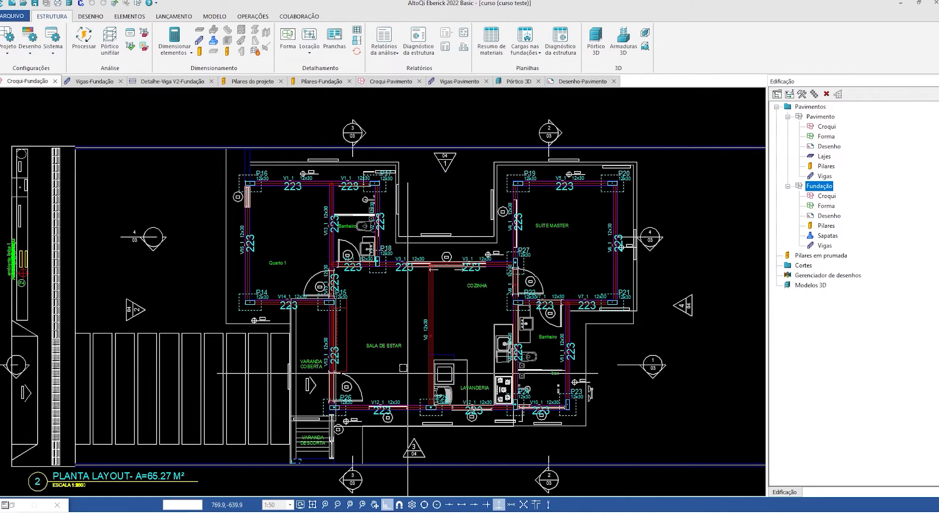
middle_click_drag(412, 431, 317, 377)
middle_click_drag(443, 377, 455, 392)
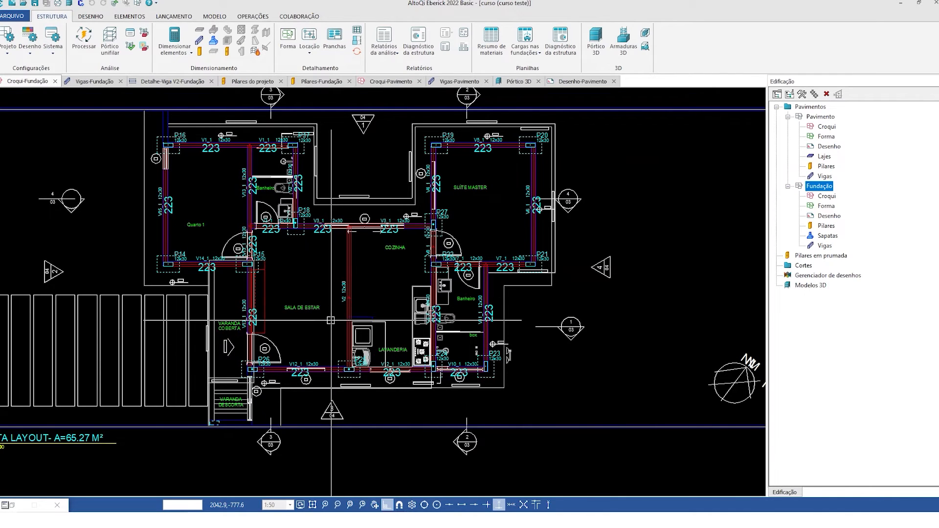
middle_click_drag(281, 330, 311, 344)
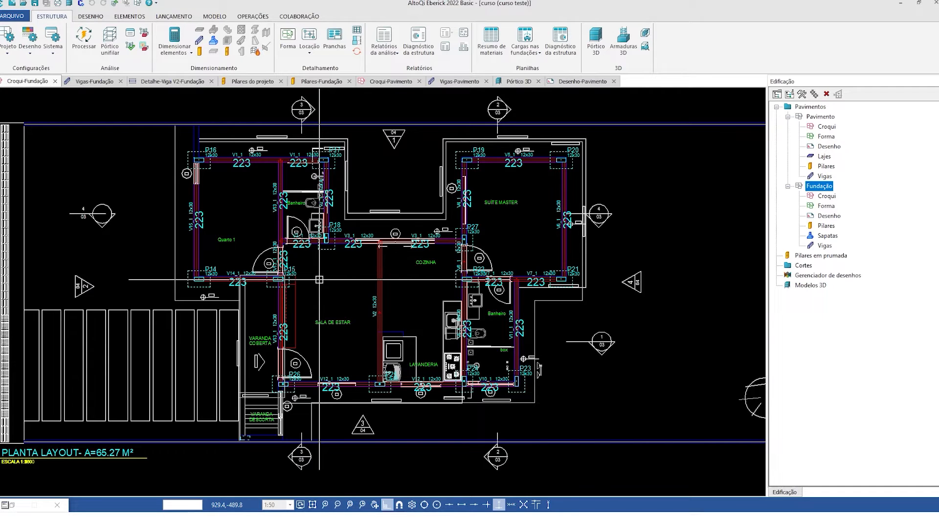
- In the Pavimento croqui, assign load group 021 - Coberturas - Com acesso para manutenção ou inspeção to slab L1 in Quarto 1
double_click(826, 136)
double_click(827, 126)
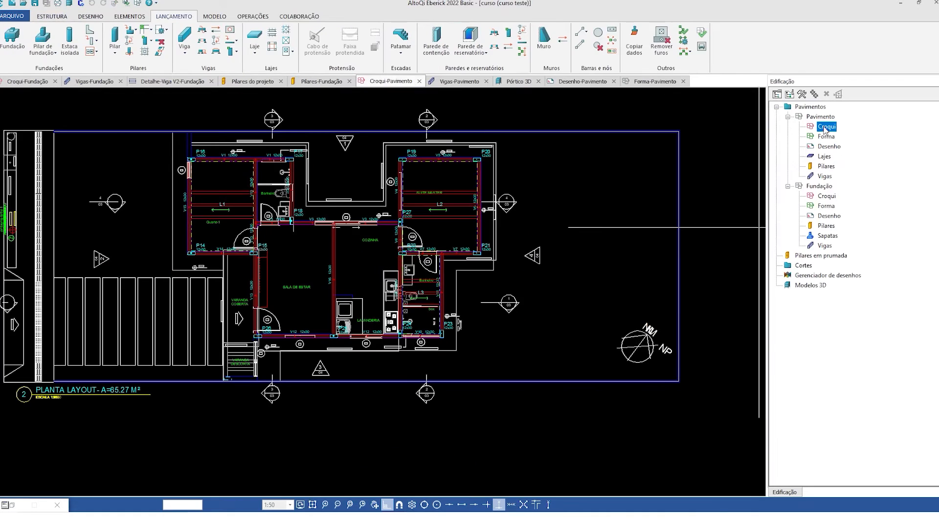
middle_click_drag(447, 246, 529, 275)
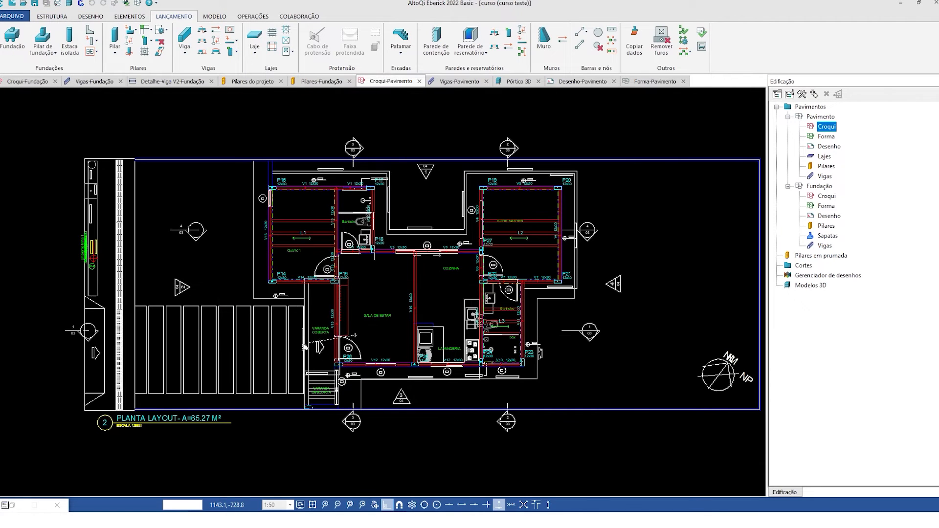
middle_click_drag(338, 307, 271, 315)
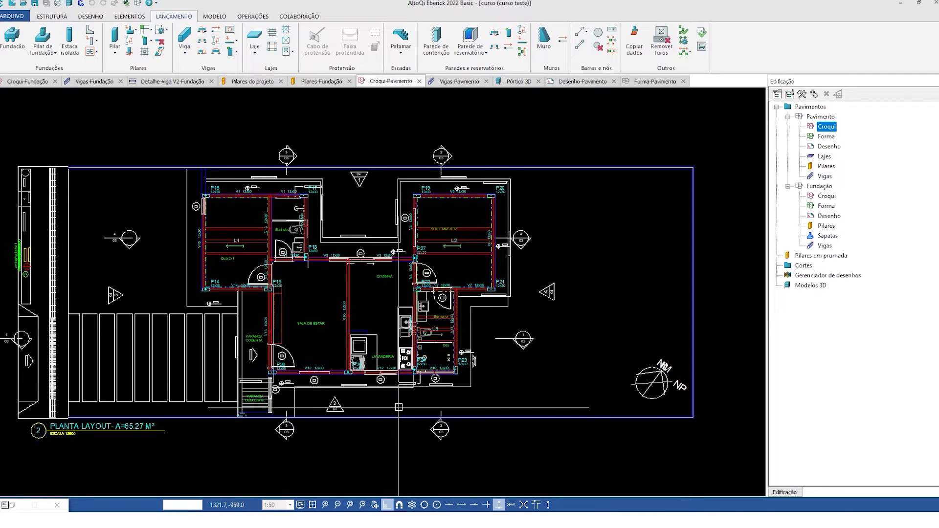
scroll(283, 249, "up", 5)
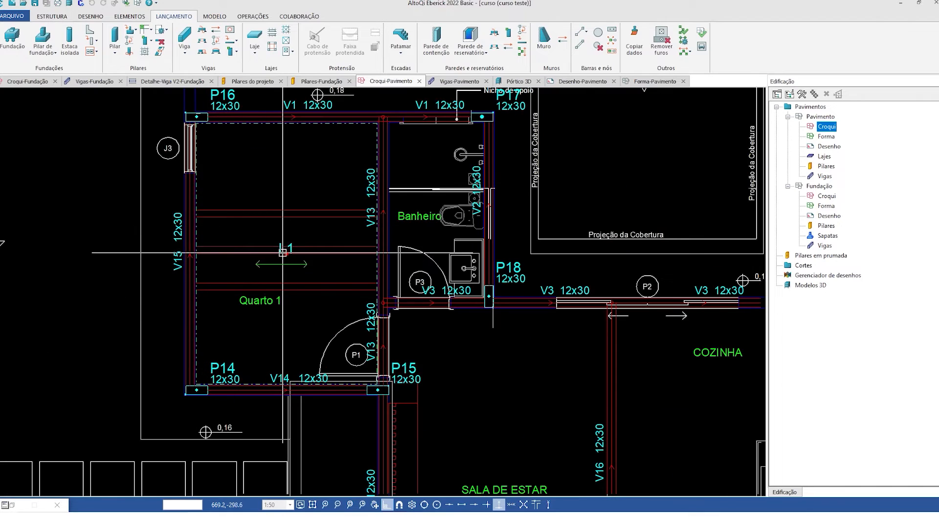
left_click(283, 248)
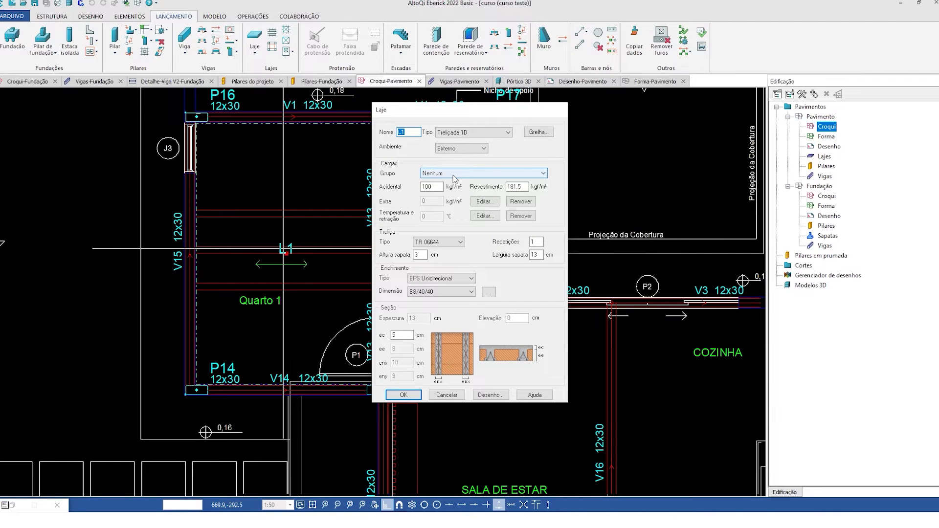
left_click(454, 174)
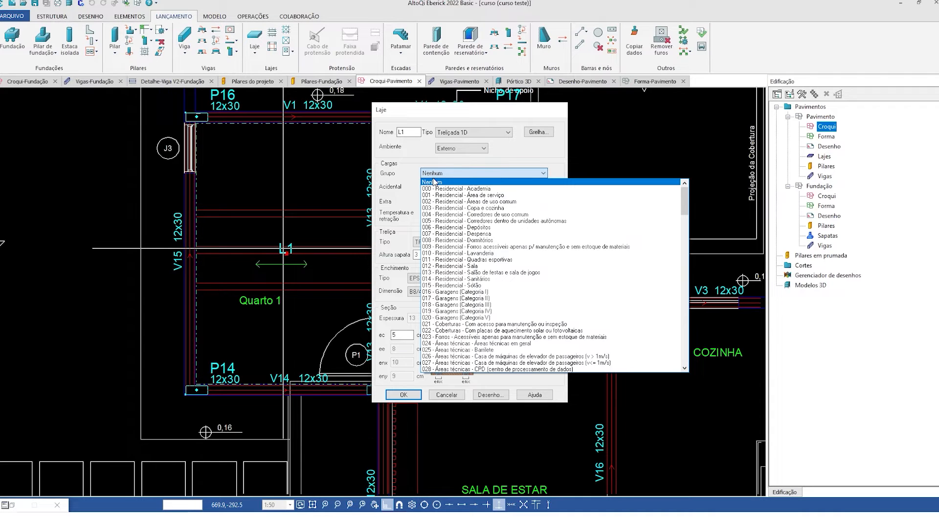
scroll(434, 182, "down", 1)
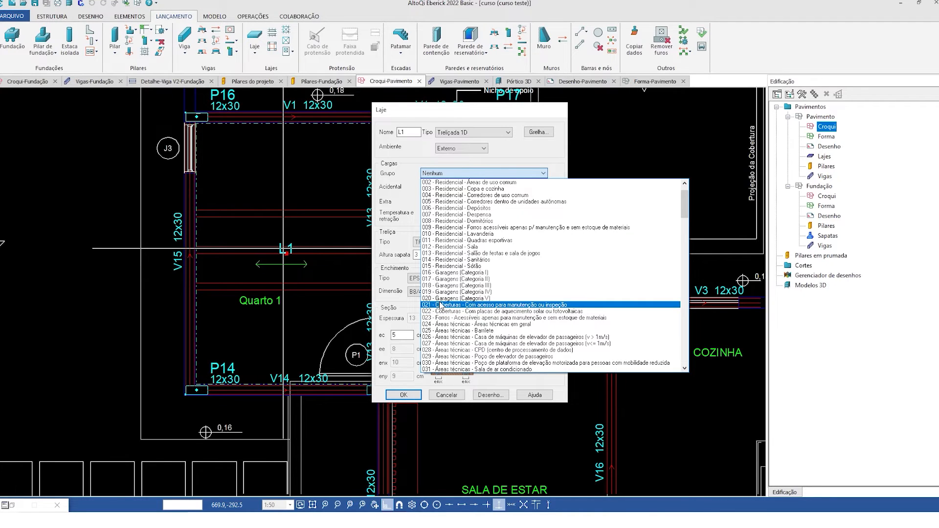
left_click(442, 305)
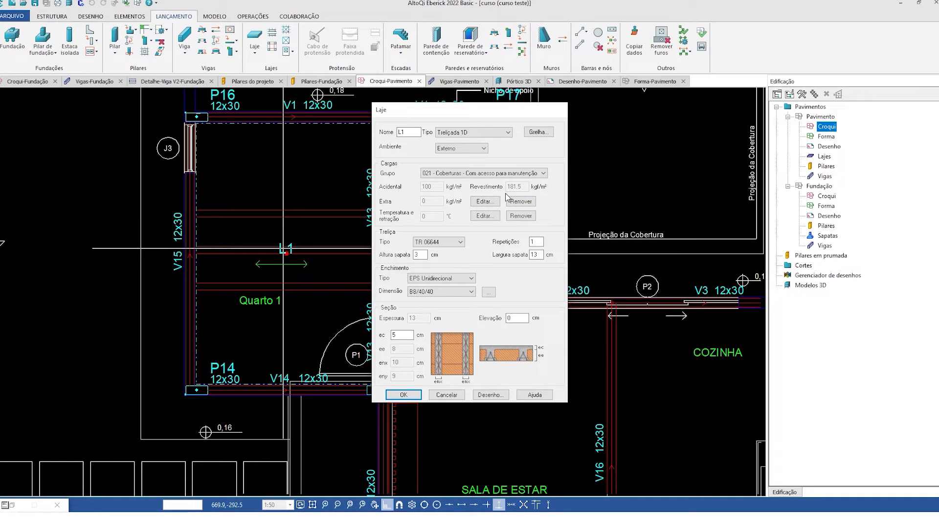
left_click(410, 395)
- Assign load group 021 - Coberturas - Com acesso para manutenção ou inspeção to slab L2 in the Suíte Master
scroll(268, 256, "down", 5)
scroll(466, 274, "up", 5)
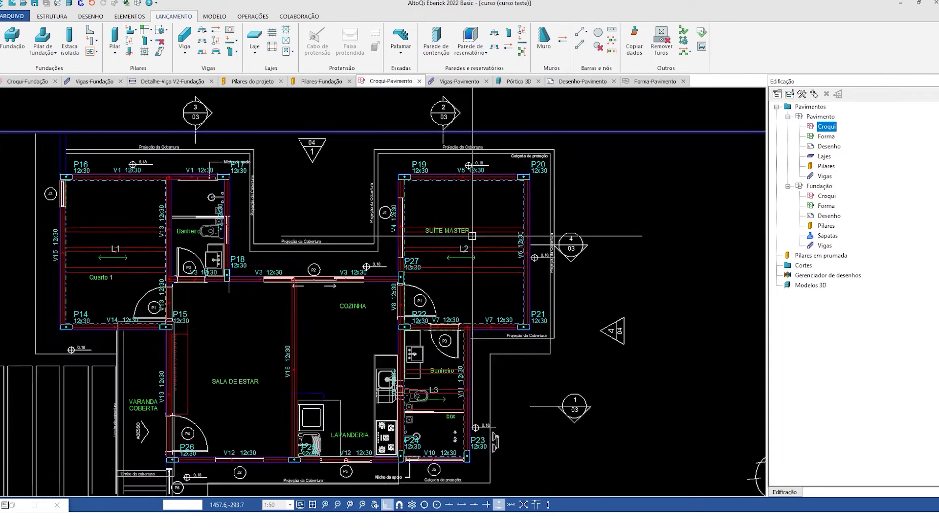
double_click(455, 252)
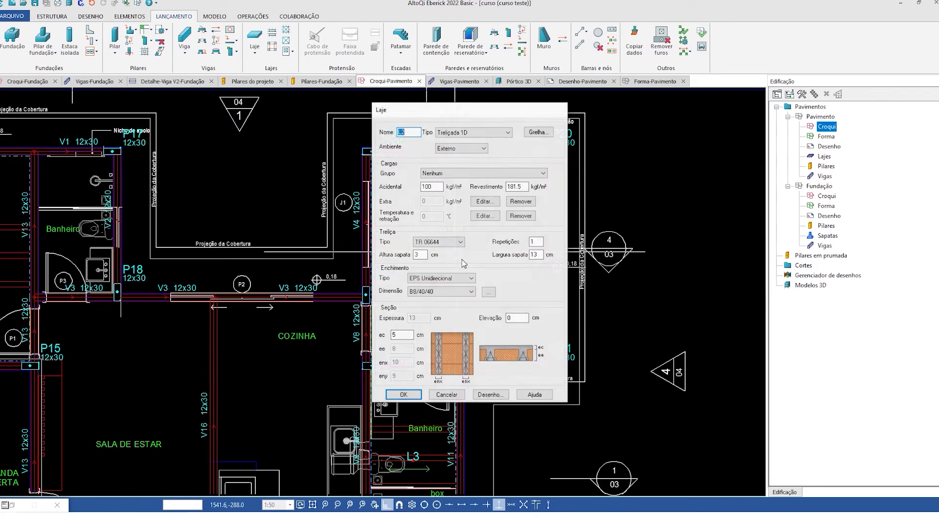
left_click(464, 172)
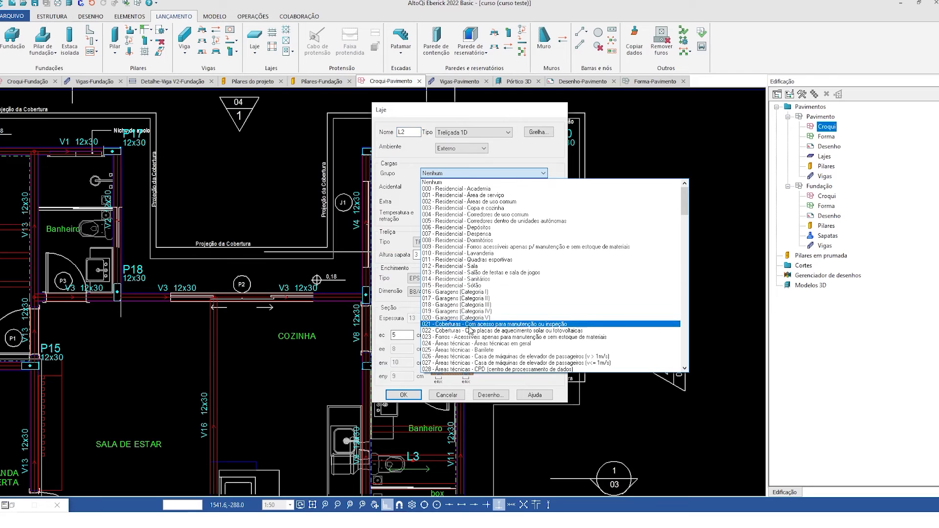
left_click(466, 325)
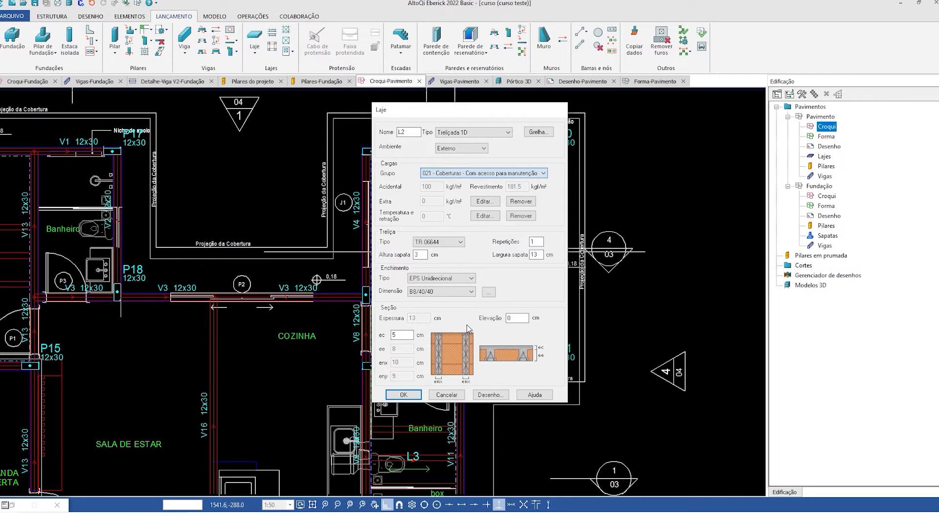
left_click(403, 395)
- Assign load group 021 - Coberturas - Com acesso para manutenção ou inspeção to slab L3 over the Banheiro beside P23
scroll(429, 225, "down", 2)
scroll(432, 382, "up", 3)
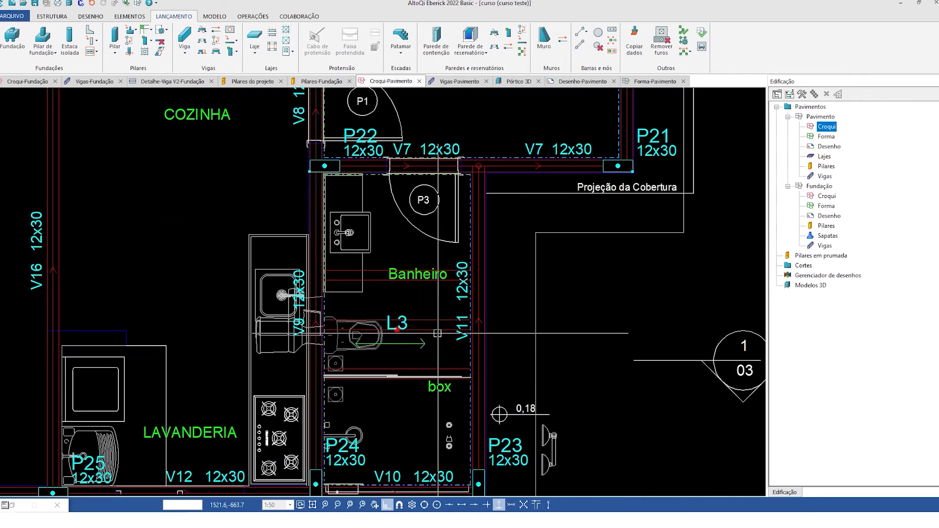
double_click(481, 273)
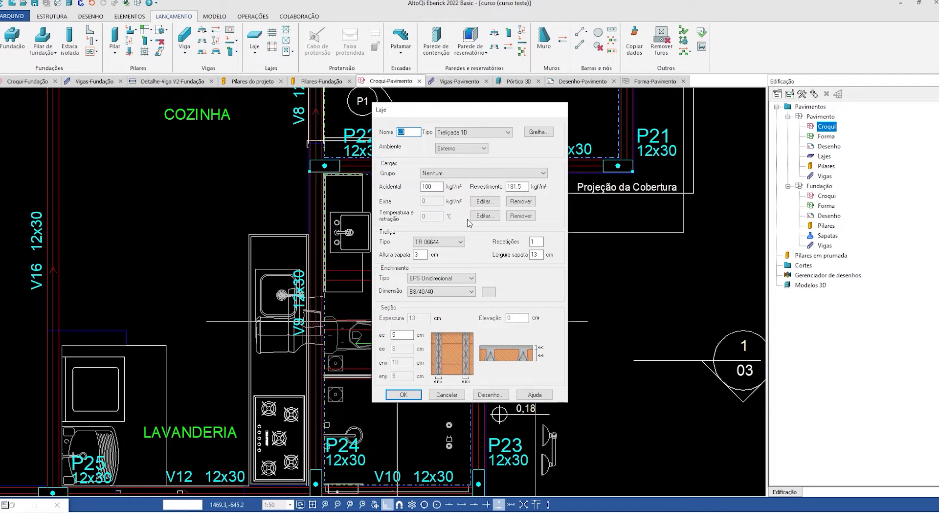
left_click(481, 173)
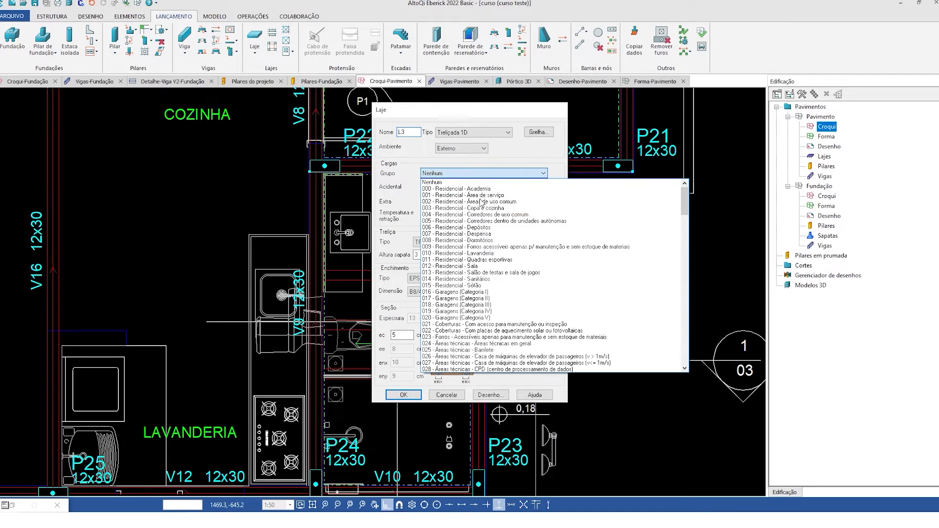
left_click(469, 325)
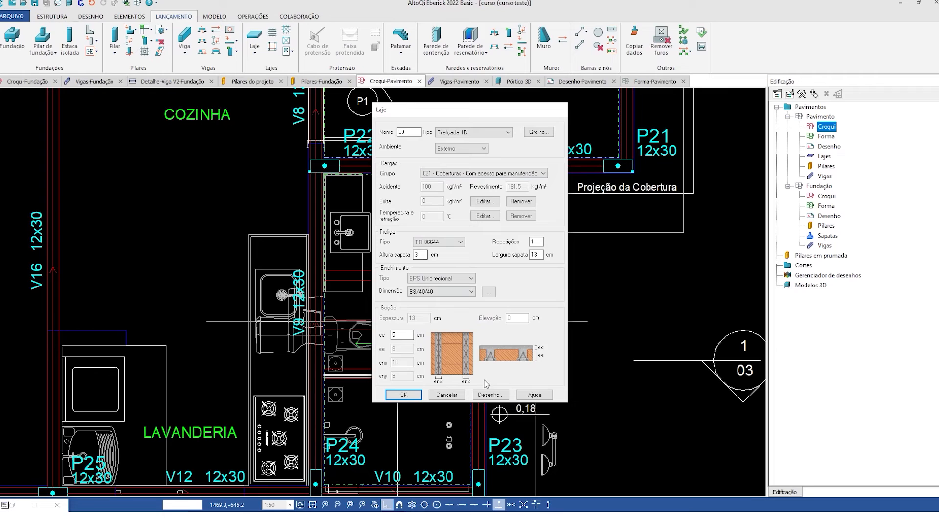
left_click(404, 394)
scroll(399, 252, "down", 3)
middle_click_drag(399, 252, 421, 317)
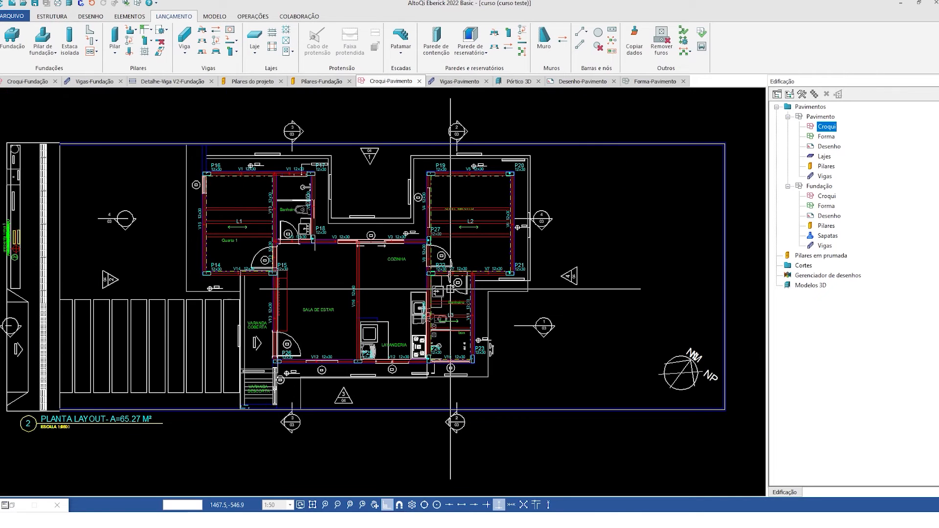
scroll(383, 232, "down", 3)
scroll(376, 262, "up", 2)
scroll(377, 263, "up", 4)
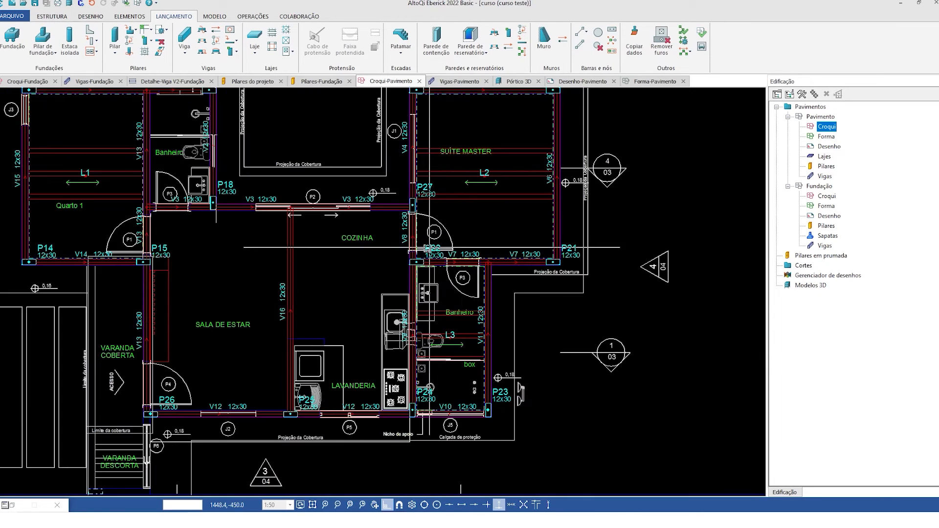
middle_click_drag(458, 287, 473, 331)
scroll(473, 331, "down", 2)
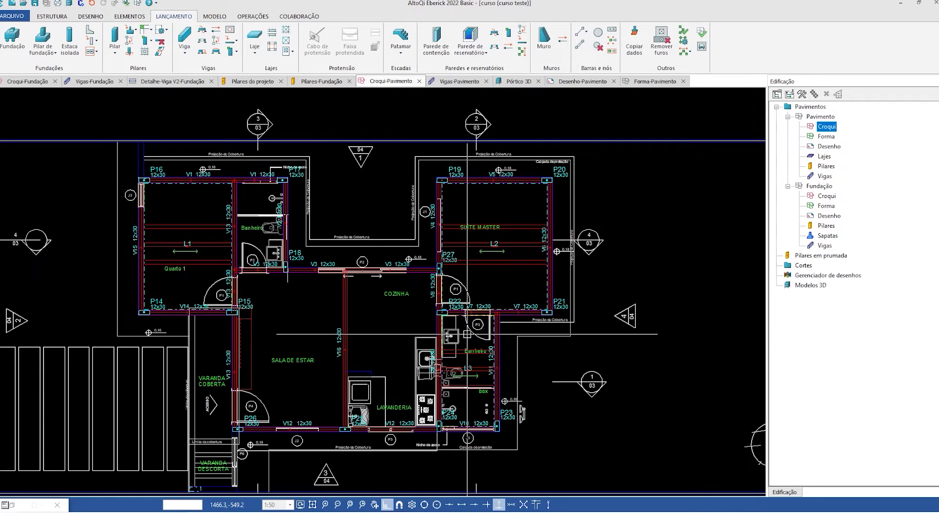
- Switch to AutoCAD and examine the sections and façades in the 01 - ARQUITETÔNICO drawing
mouse_move(273, 519)
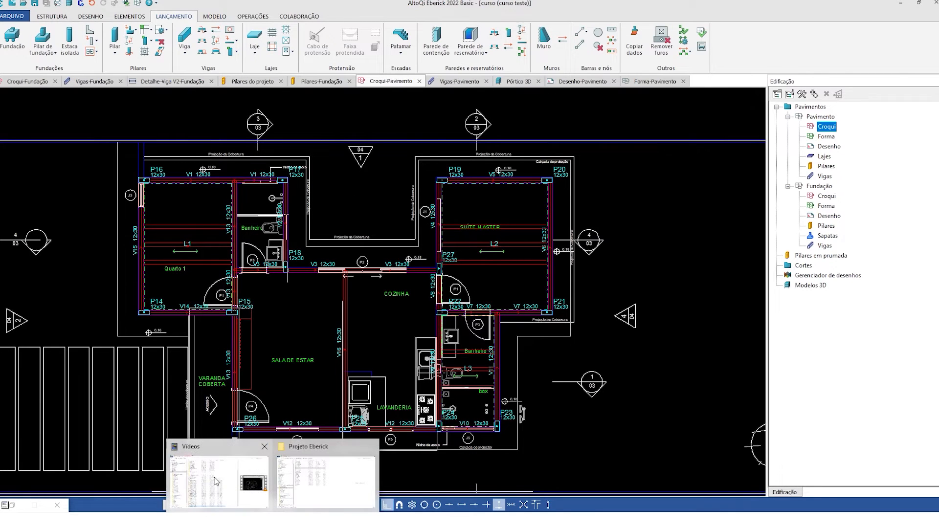
left_click(302, 467)
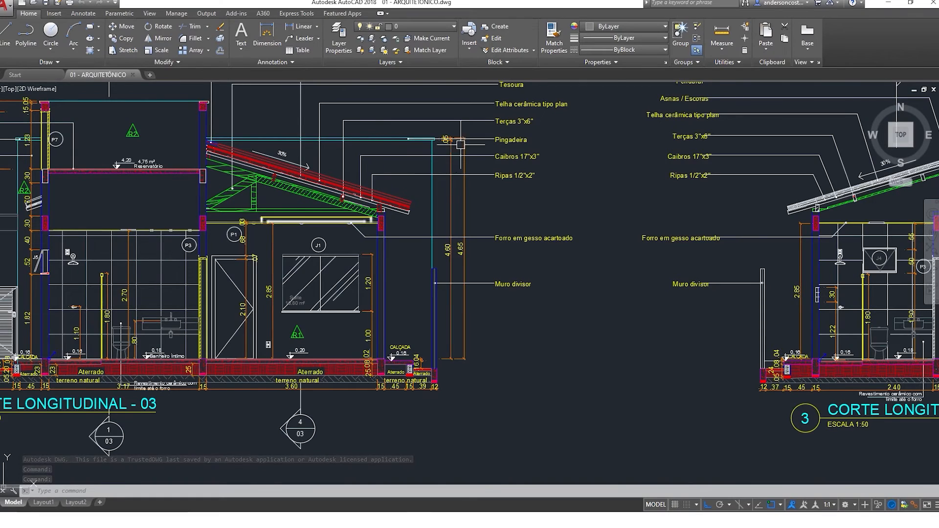
scroll(453, 235, "down", 10)
mouse_move(413, 221)
middle_mouse_down()
mouse_move(473, 275)
mouse_move(551, 288)
middle_mouse_up()
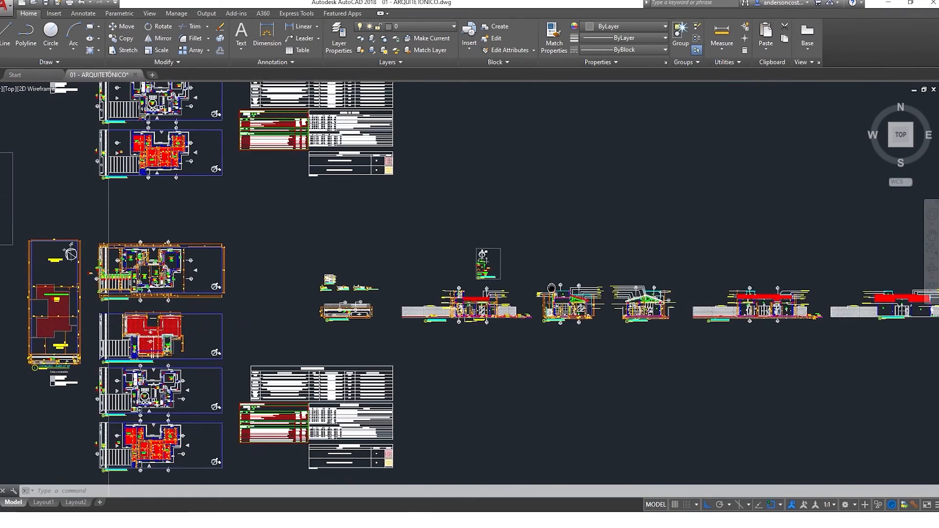
scroll(352, 294, "up", 2)
middle_click_drag(603, 348, 303, 317)
scroll(609, 302, "up", 1)
scroll(561, 318, "up", 2)
middle_click_drag(268, 246, 352, 303)
scroll(352, 274, "down", 4)
scroll(656, 246, "up", 1)
middle_click_drag(630, 270, 289, 237)
scroll(635, 237, "up", 1)
scroll(644, 248, "up", 1)
middle_click_drag(645, 249, 569, 302)
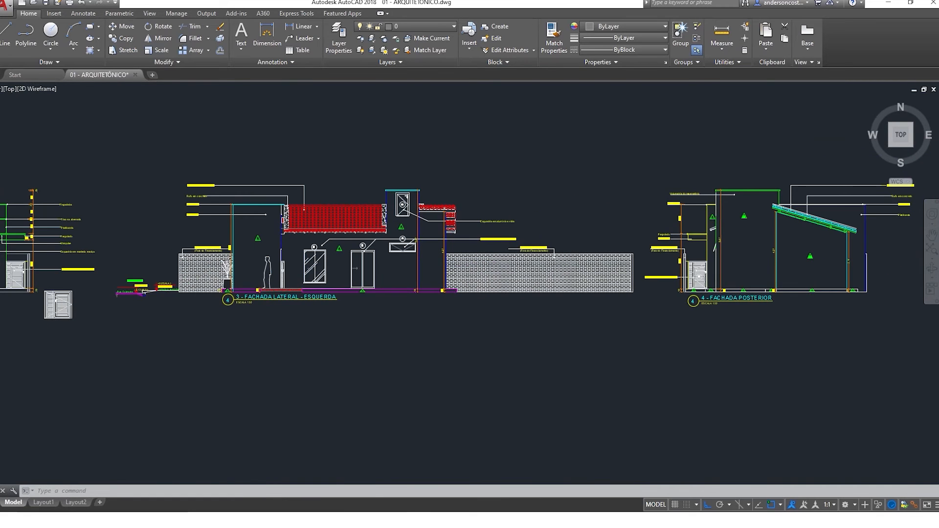
- Examine façade 3 - FACHADA LATERAL - ESQUERDA, including the raised volume with opening P7 above the roof
scroll(372, 178, "up", 2)
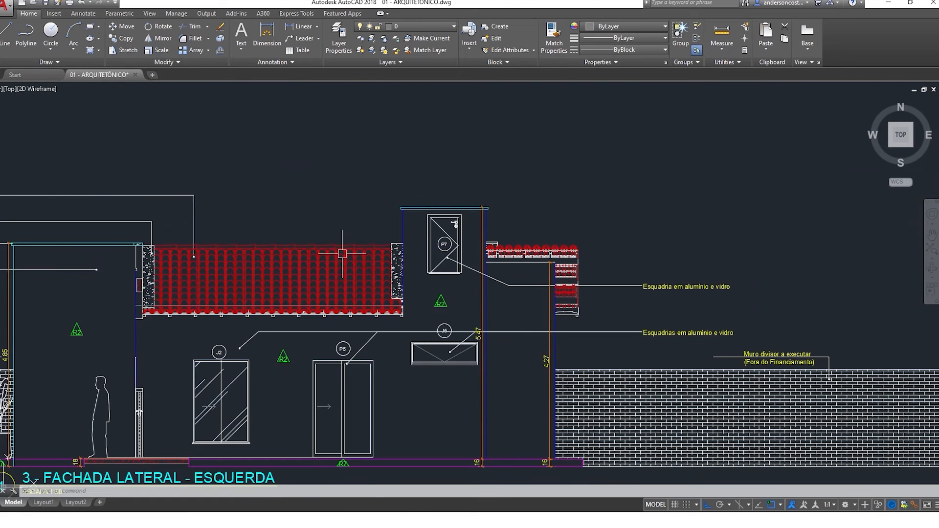
middle_click_drag(452, 396, 470, 339)
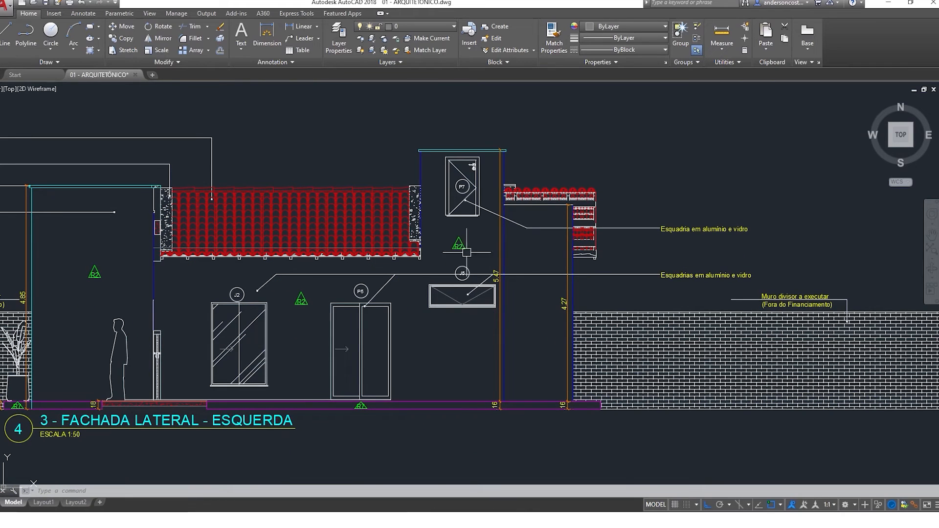
scroll(466, 253, "down", 3)
scroll(500, 194, "up", 3)
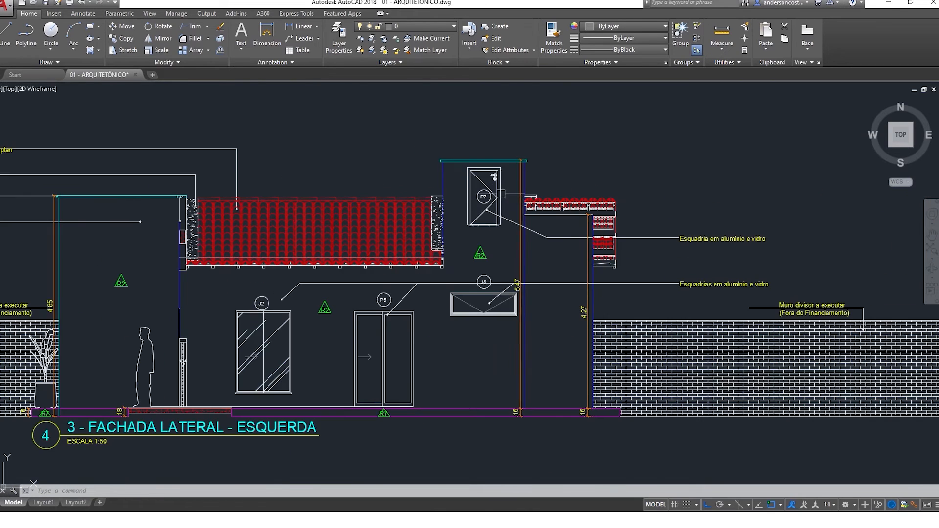
scroll(552, 194, "down", 3)
middle_click_drag(359, 252, 604, 281)
middle_click_drag(220, 260, 368, 266)
scroll(369, 266, "down", 1)
- Examine section 01 of the architectural drawing, focusing on the raised compartment above the bathroom and the adjacent roof structure
middle_click_drag(66, 249, 239, 254)
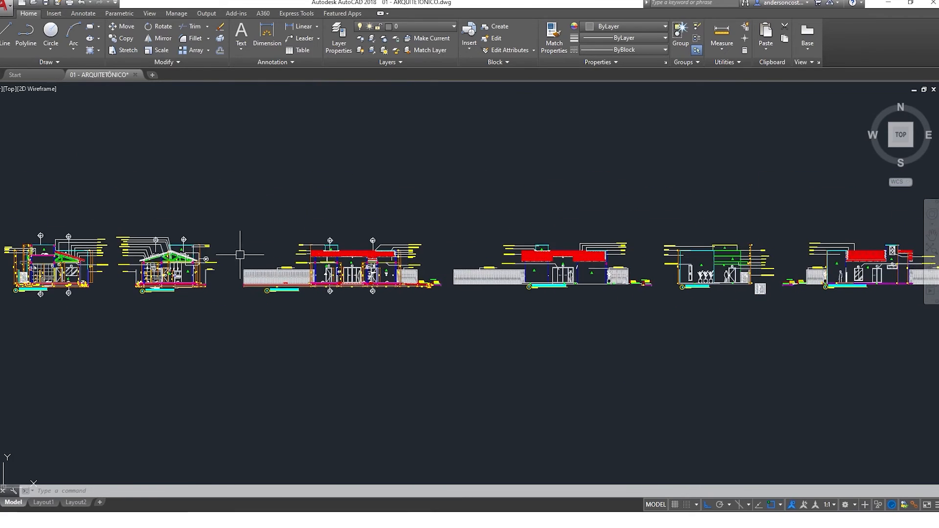
scroll(401, 254, "up", 5)
scroll(548, 200, "down", 5)
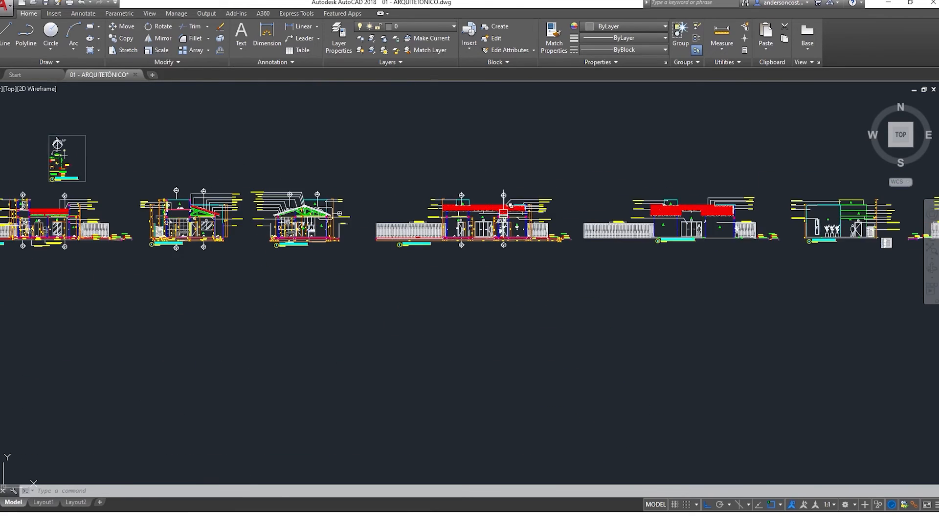
middle_click_drag(158, 232, 451, 278)
scroll(452, 278, "up", 5)
scroll(227, 271, "up", 5)
mouse_move(227, 272)
middle_mouse_down()
mouse_move(477, 281)
mouse_move(455, 303)
middle_mouse_up()
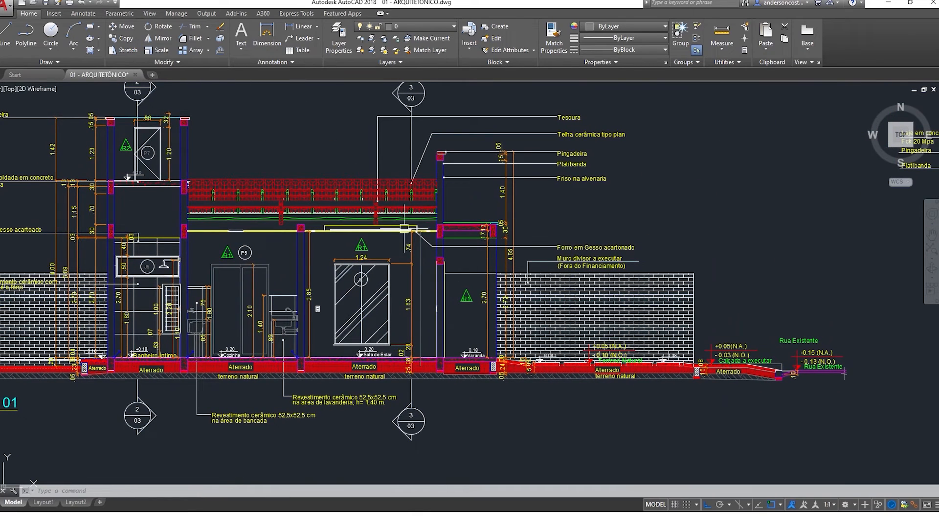
scroll(460, 227, "down", 6)
middle_click_drag(219, 260, 95, 241)
middle_click_drag(659, 268, 235, 263)
scroll(563, 246, "up", 5)
middle_click_drag(562, 246, 147, 289)
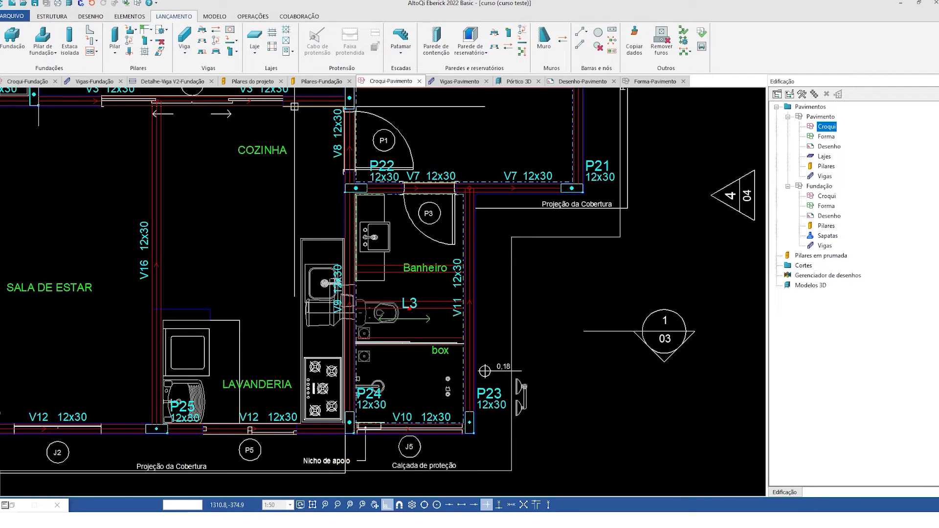
- In Eberick's Pavimento croqui, measure slab L3 diagonally from the inner corner at P23 to the one at P22, using endpoint snap
scroll(455, 188, "up", 3)
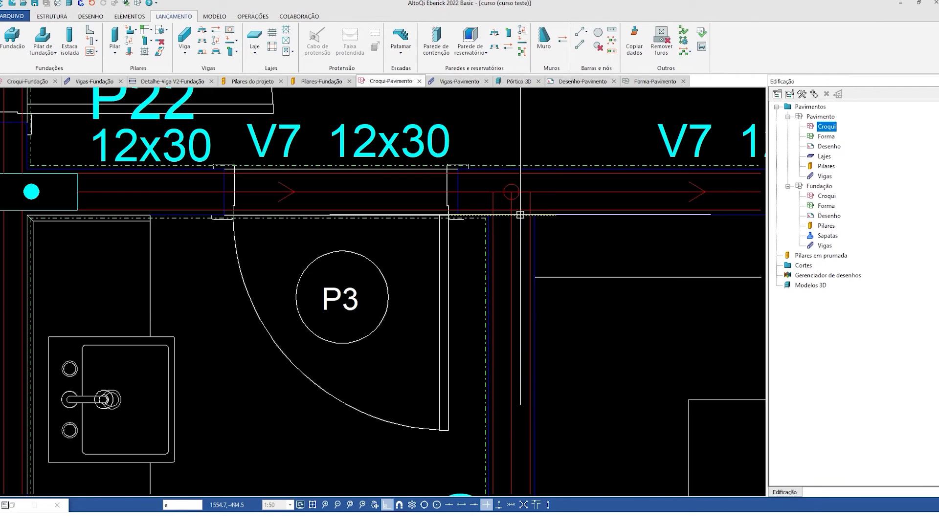
scroll(543, 161, "down", 3)
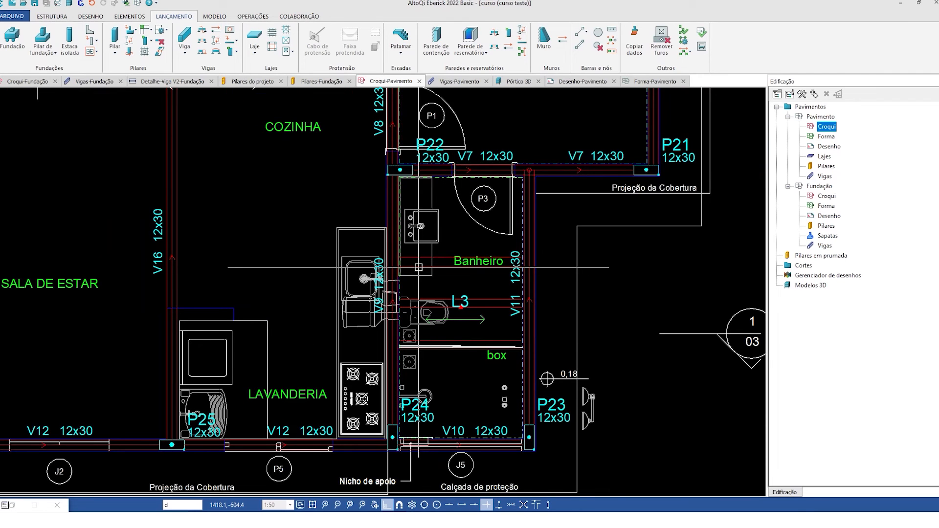
scroll(398, 442, "up", 5)
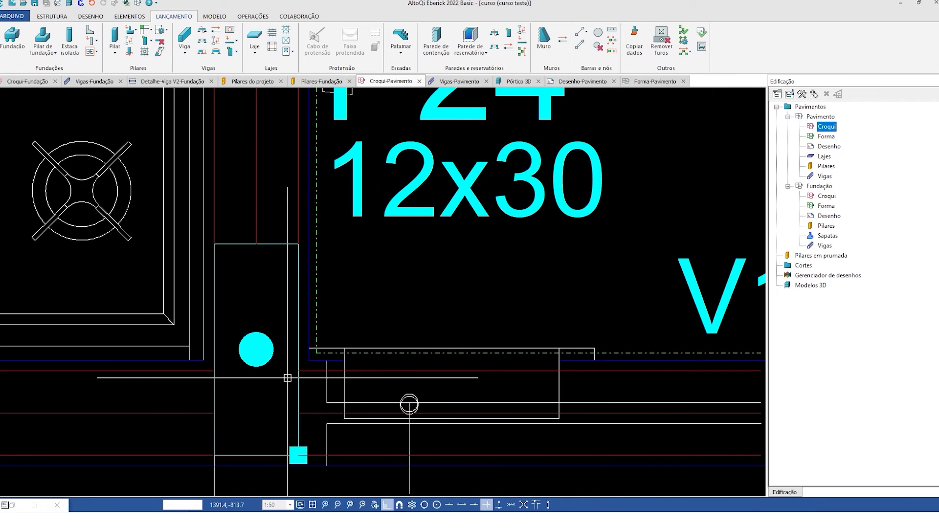
scroll(316, 357, "down", 5)
scroll(316, 358, "down", 1)
scroll(447, 395, "up", 3)
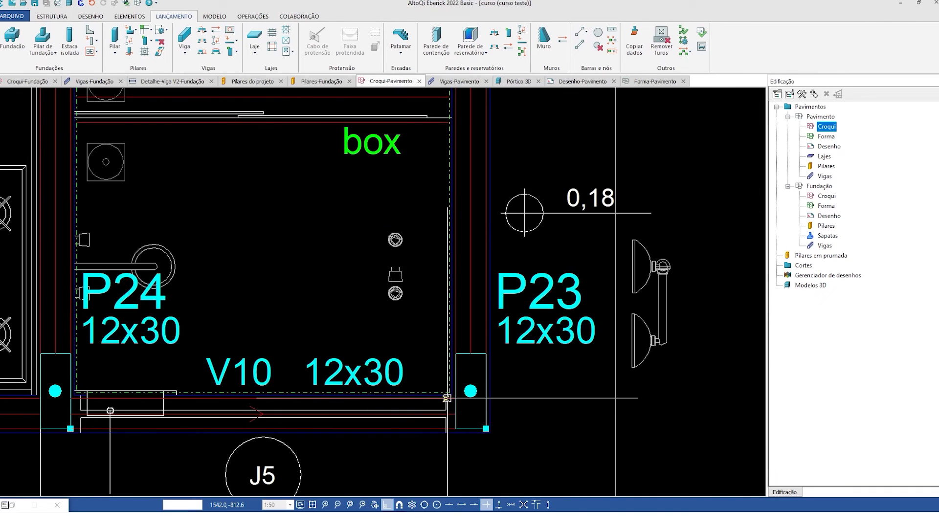
scroll(446, 394, "up", 3)
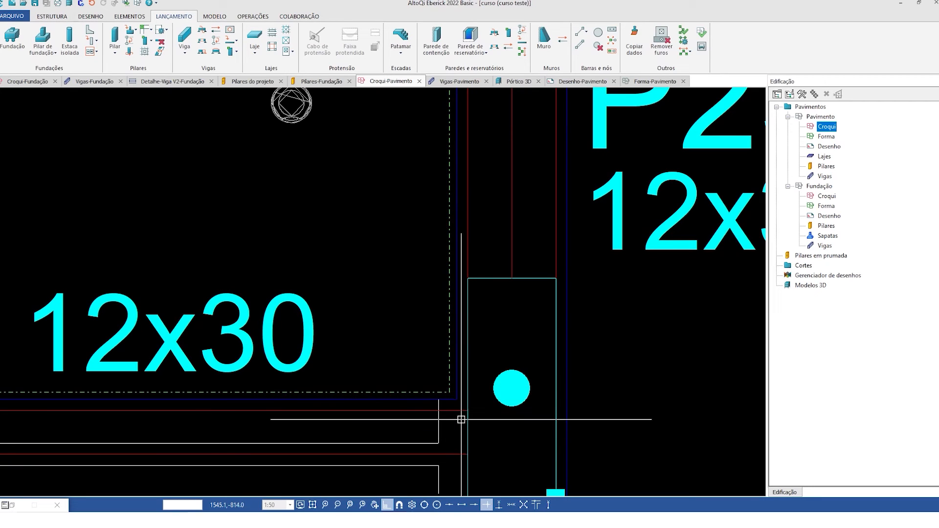
left_click(461, 505)
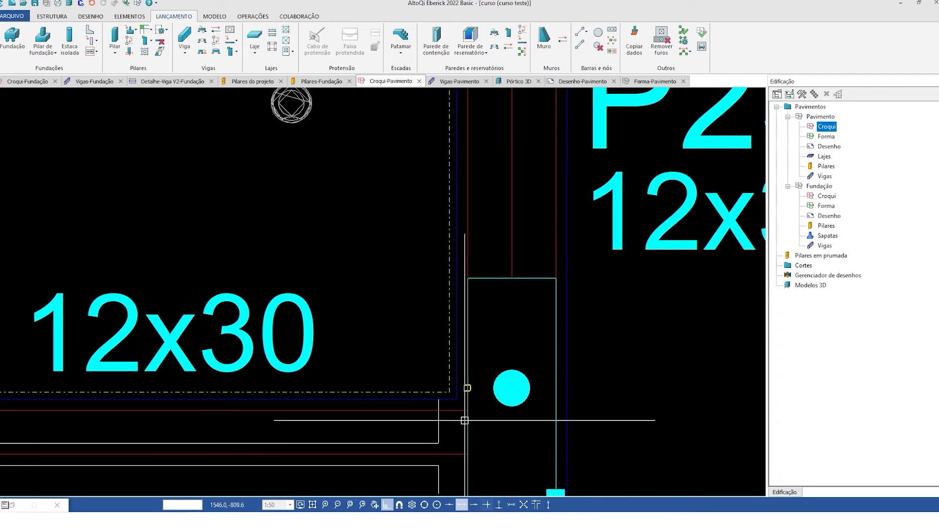
scroll(520, 436, "down", 2)
scroll(519, 436, "down", 3)
mouse_move(330, 172)
middle_mouse_down()
mouse_move(365, 262)
mouse_move(469, 385)
middle_mouse_up()
scroll(467, 384, "down", 2)
scroll(391, 170, "up", 1)
scroll(396, 160, "up", 5)
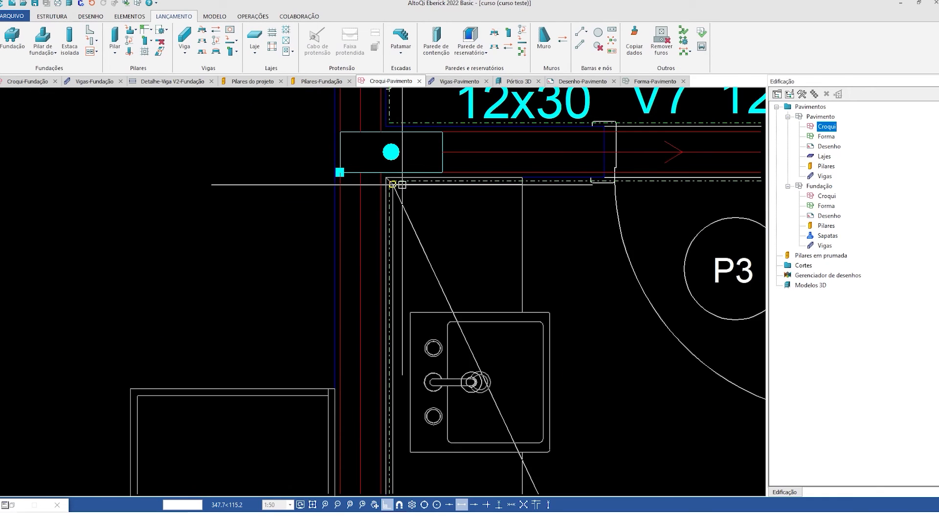
left_click(351, 208)
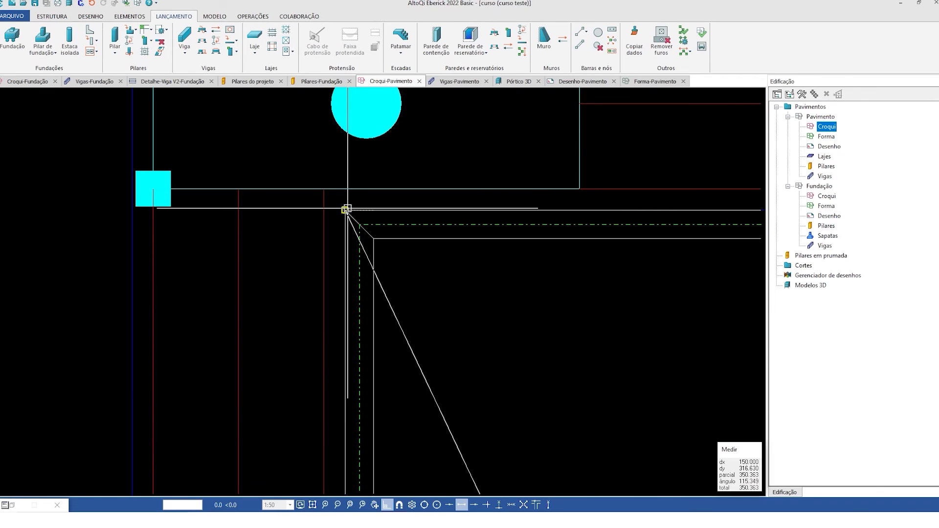
scroll(299, 206, "down", 4)
scroll(299, 206, "down", 2)
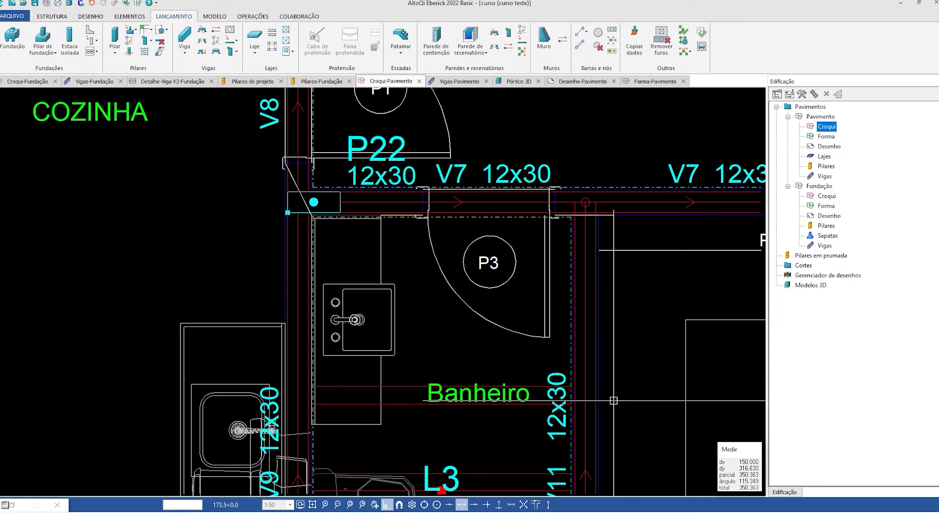
scroll(313, 196, "down", 5)
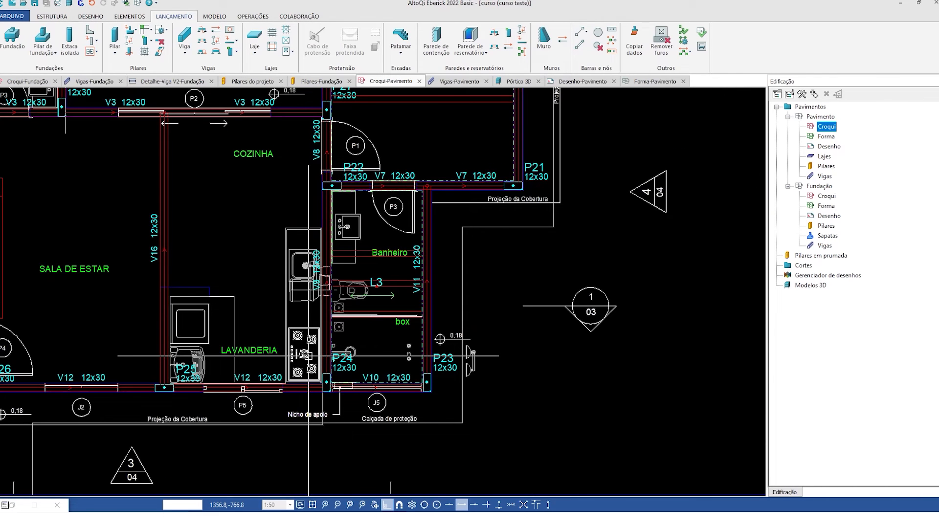
- Consult the water tank weight table in the browser, return to Eberick and set slab L3's extra Água load to 214.55 kgf/m²
key("alt+Tab")
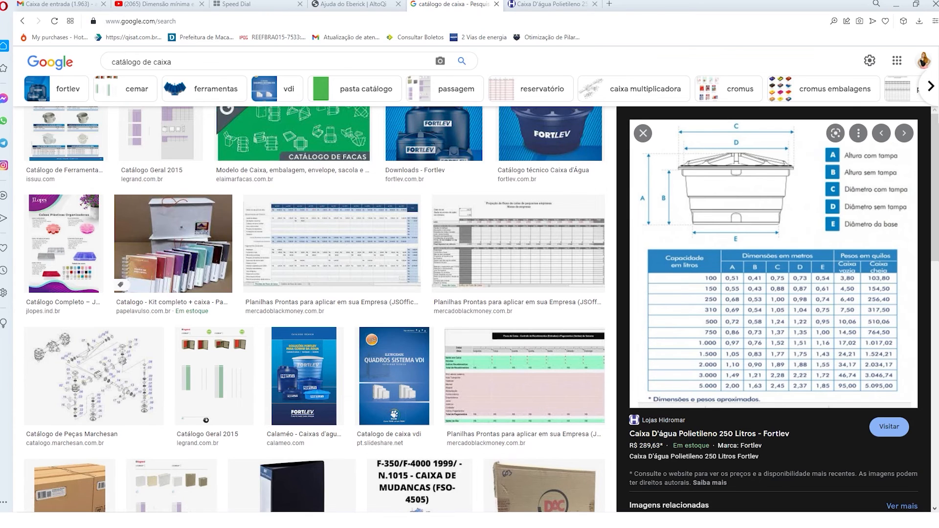
left_click(399, 519)
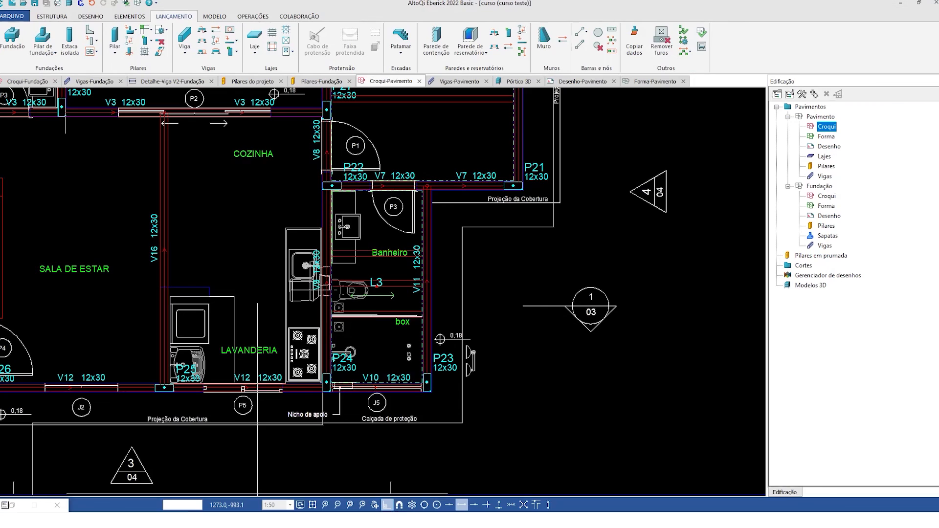
double_click(379, 280)
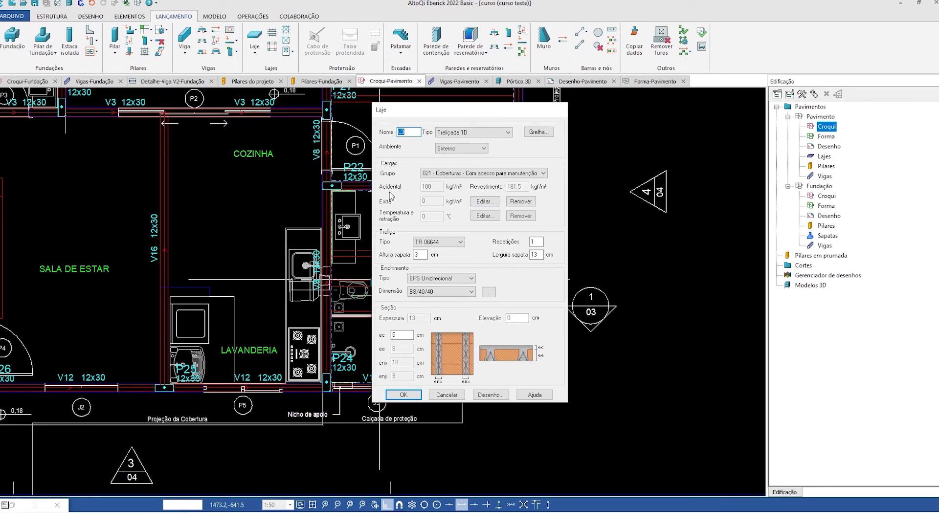
left_click(484, 202)
left_click_drag(482, 204, 472, 163)
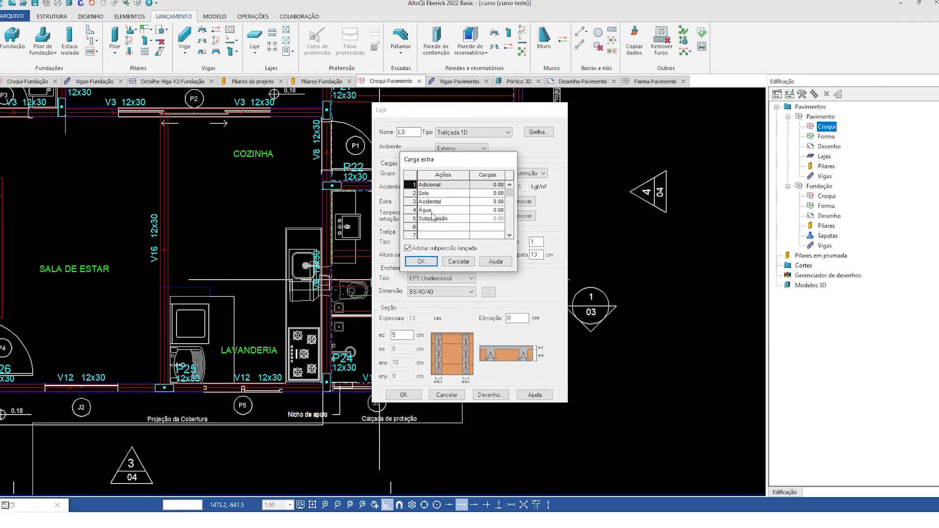
left_click(484, 209)
left_click_drag(485, 210, 446, 205)
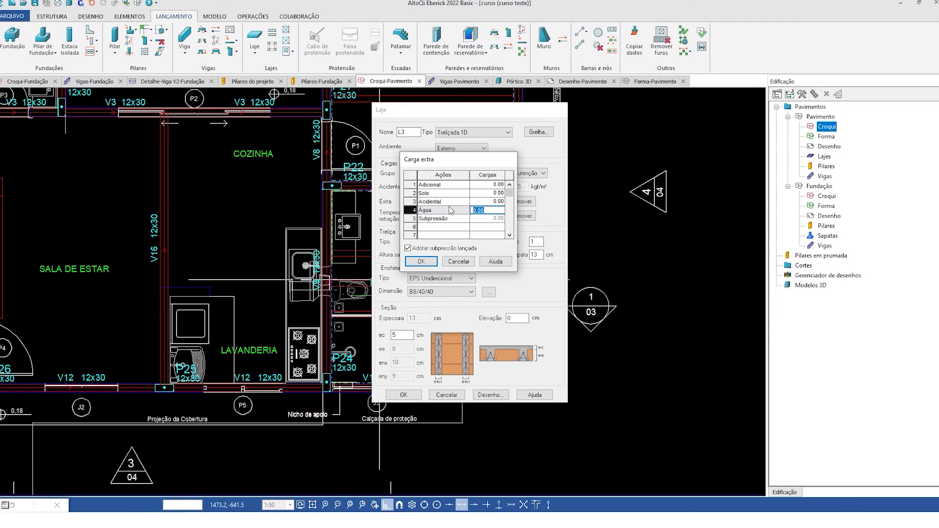
type("214.55")
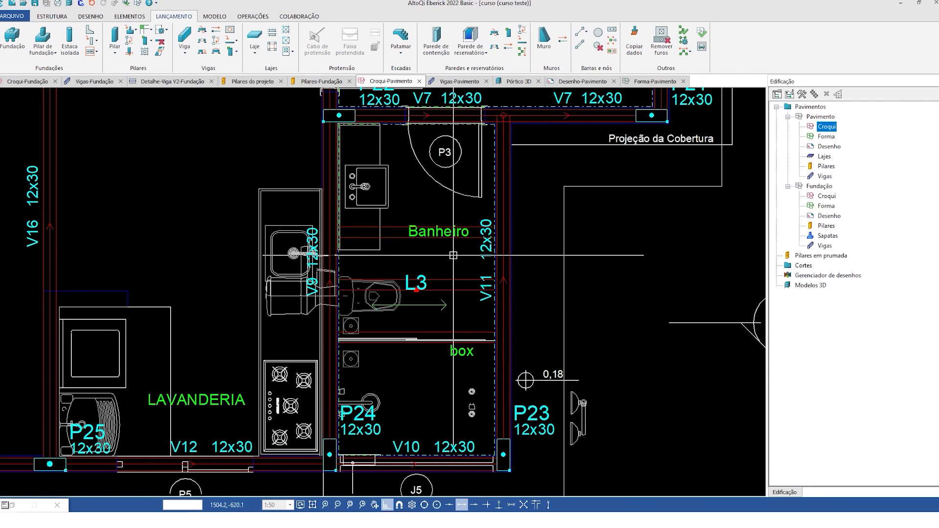
double_click(415, 282)
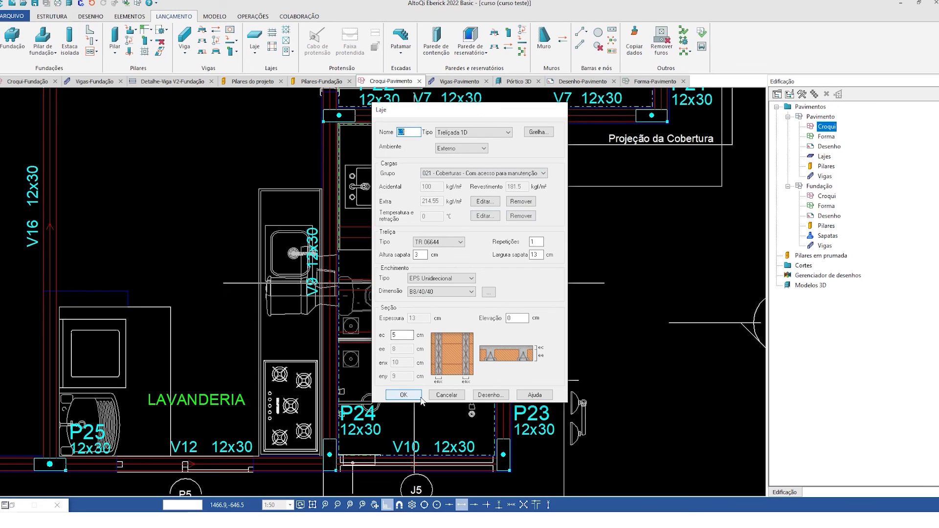
left_click(403, 394)
- Change the type of slab L3 over the Banheiro to Maciça
scroll(389, 225, "down", 2)
scroll(390, 227, "down", 3)
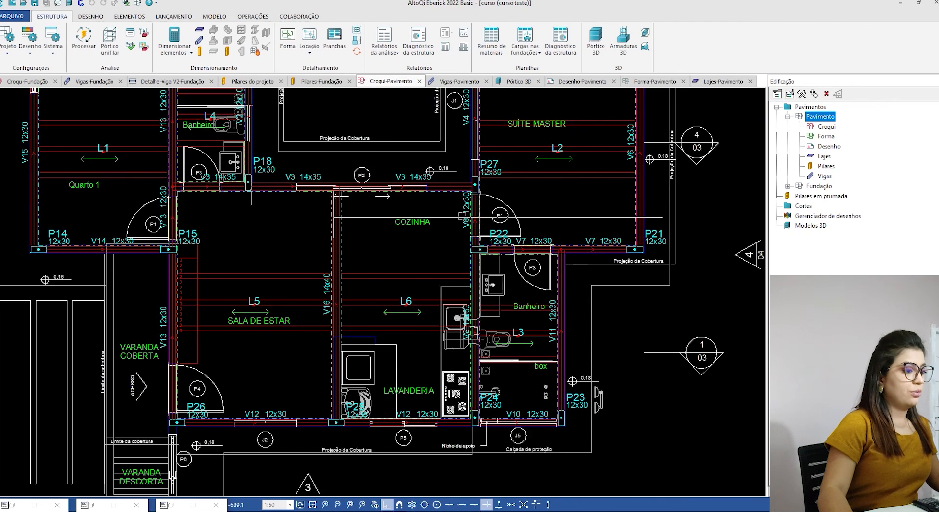
scroll(461, 216, "down", 3)
scroll(360, 218, "up", 5)
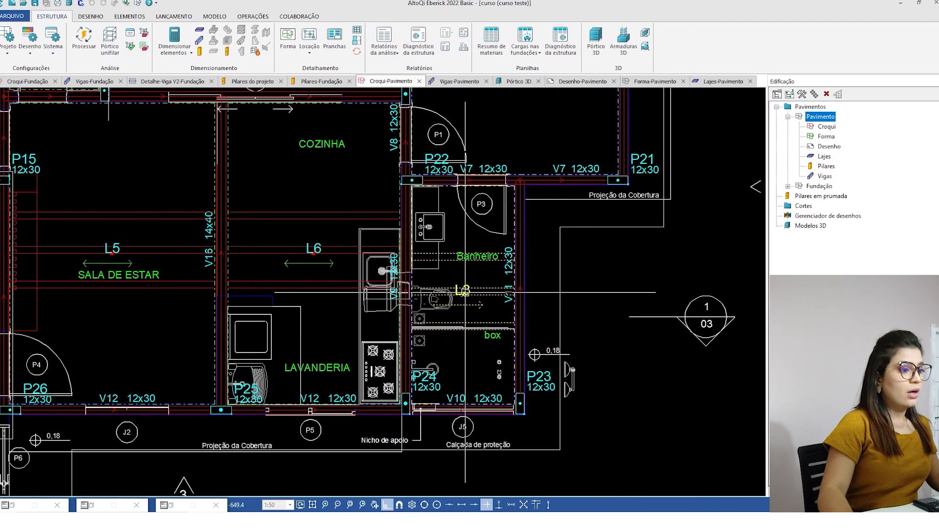
double_click(465, 292)
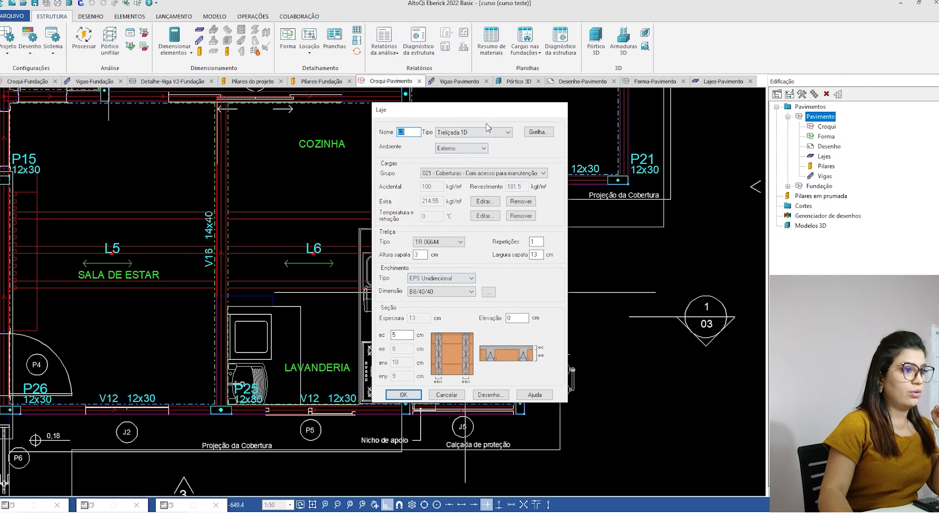
left_click(484, 133)
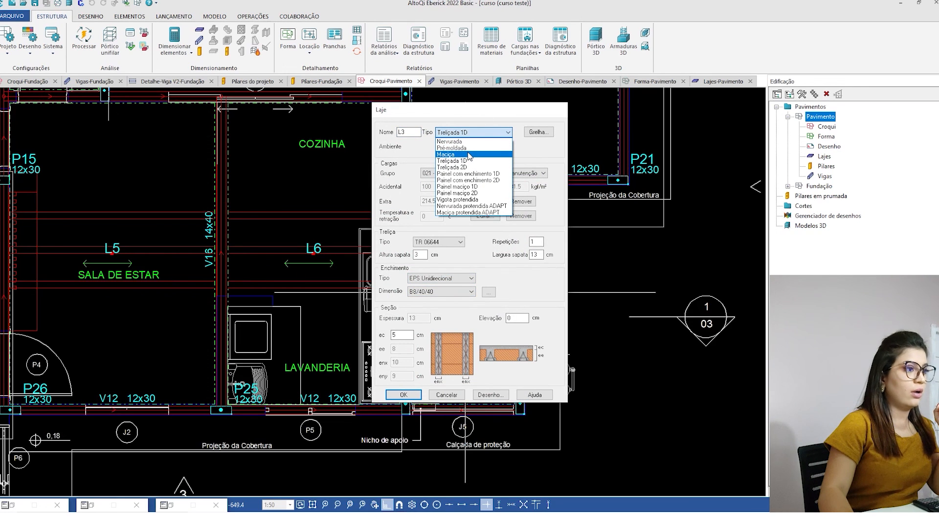
left_click(469, 155)
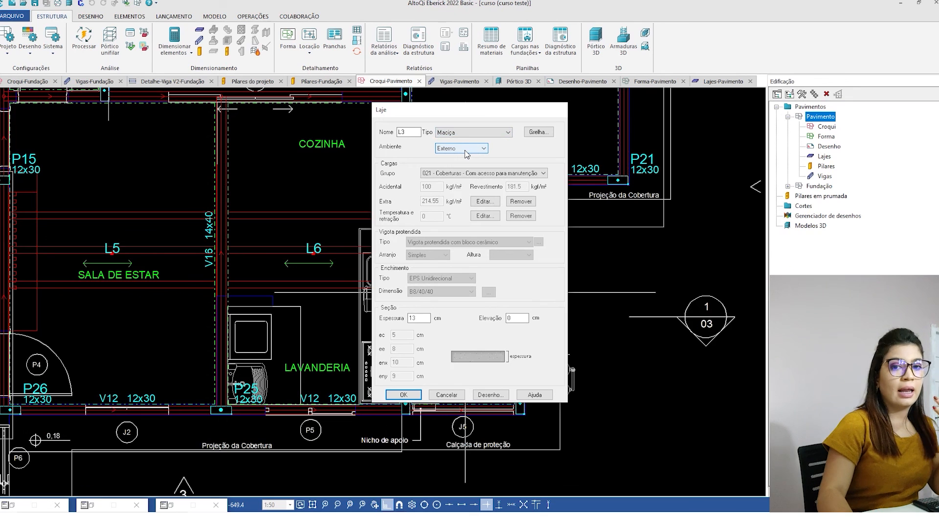
left_click(402, 394)
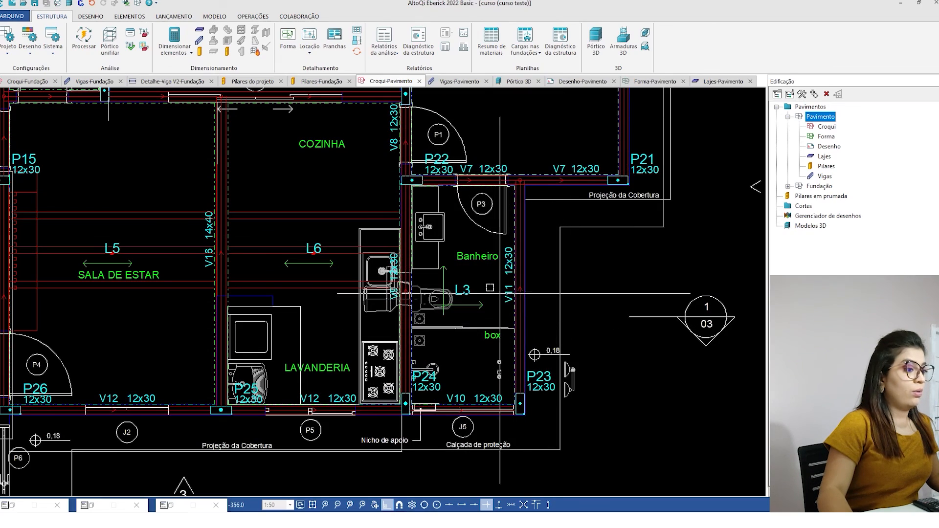